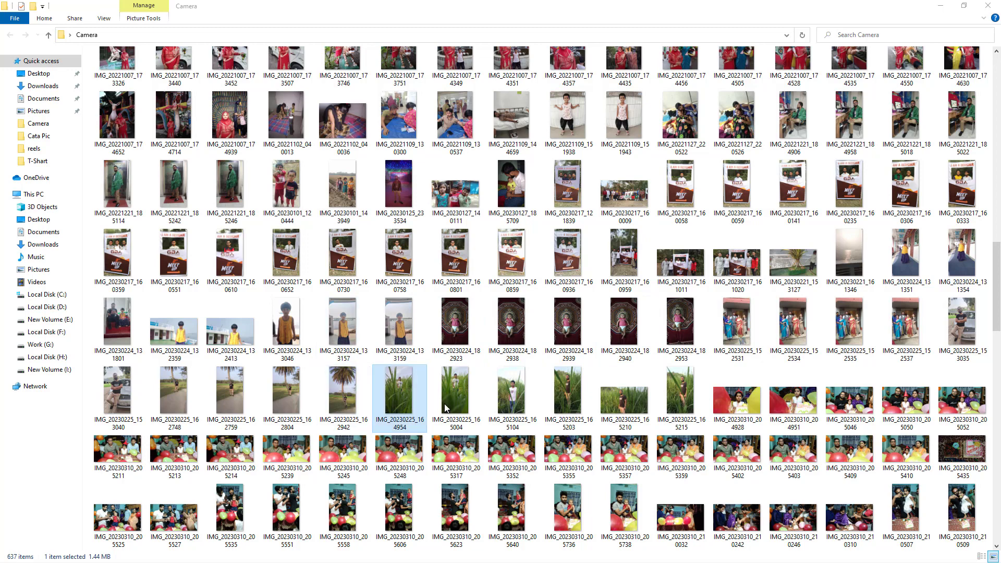
- Open the photo IMG_20230225_162942 from the Camera folder in Adobe Illustrator
left_click(351, 394)
key("alt+Tab")
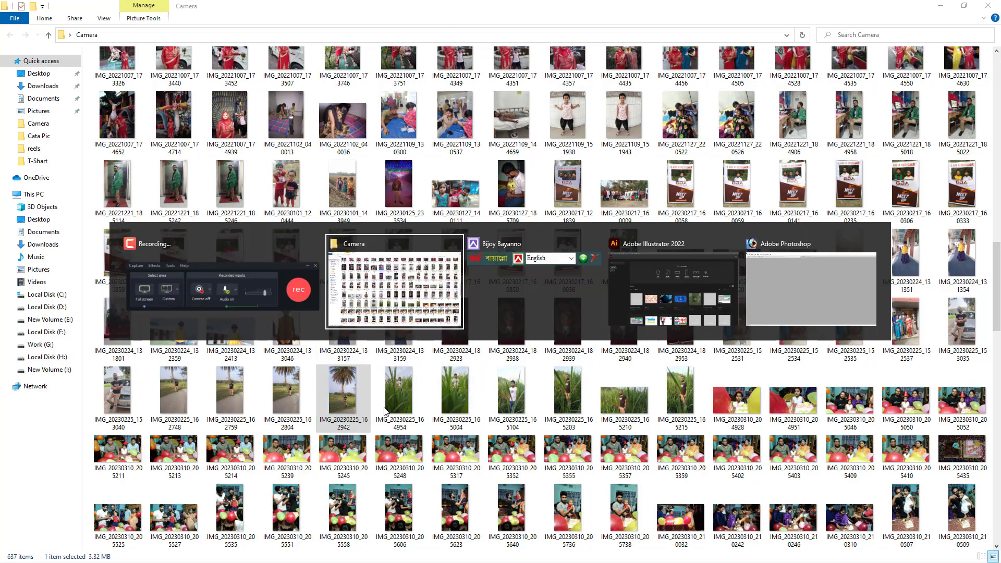
key("alt+Tab")
key("alt+Tab")
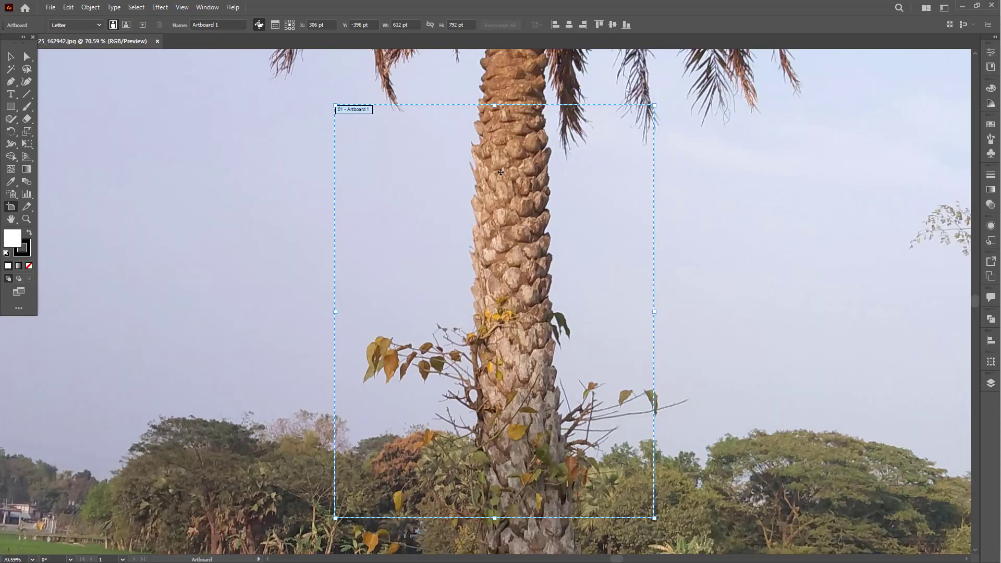
- Move the palm tree photo off the artboard, placing it to the artboard's left
left_click(10, 56)
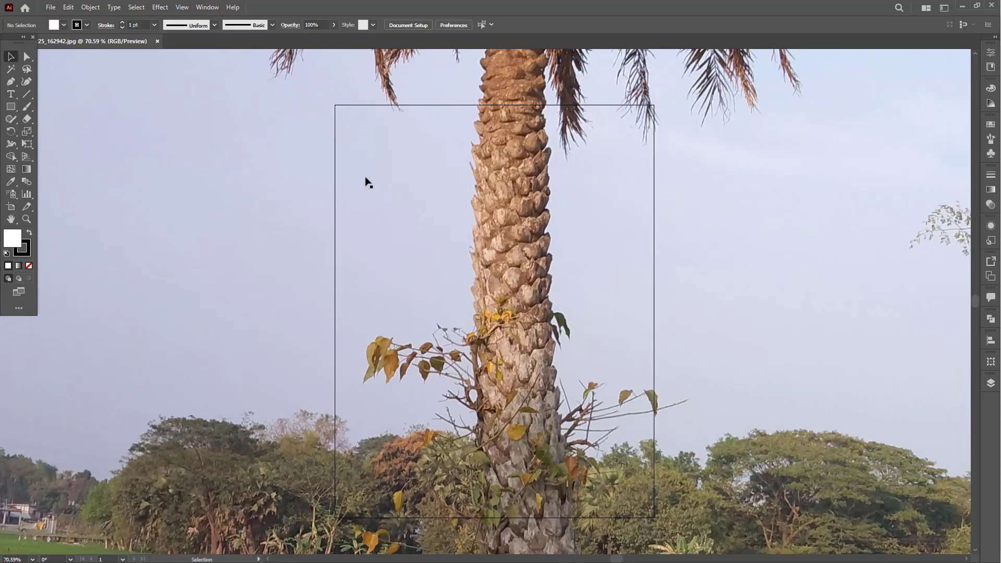
key("ctrl+minus")
key("ctrl+minus")
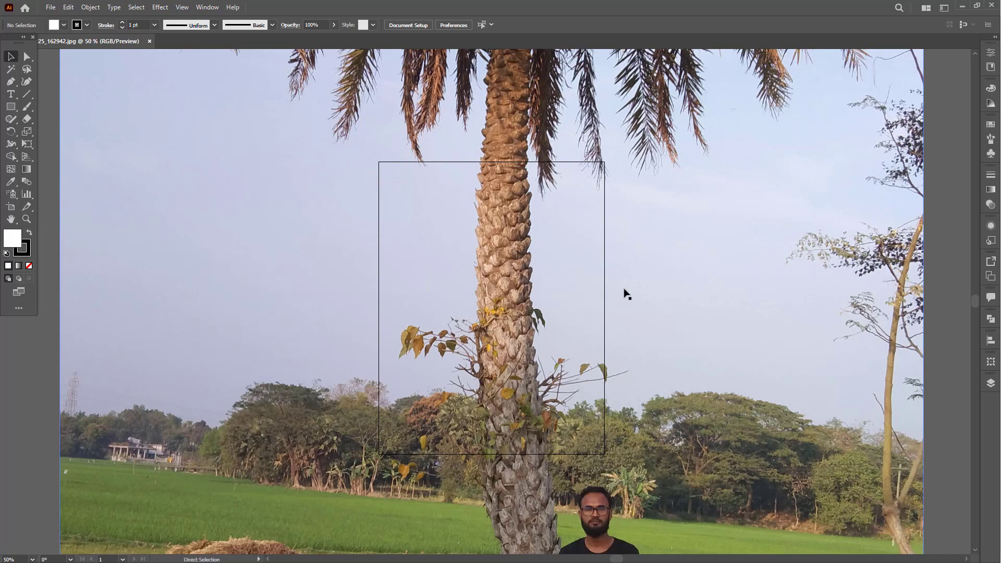
key("ctrl+minus")
key("ctrl+minus")
key("ctrl+minus")
left_click_drag(594, 284, 364, 284)
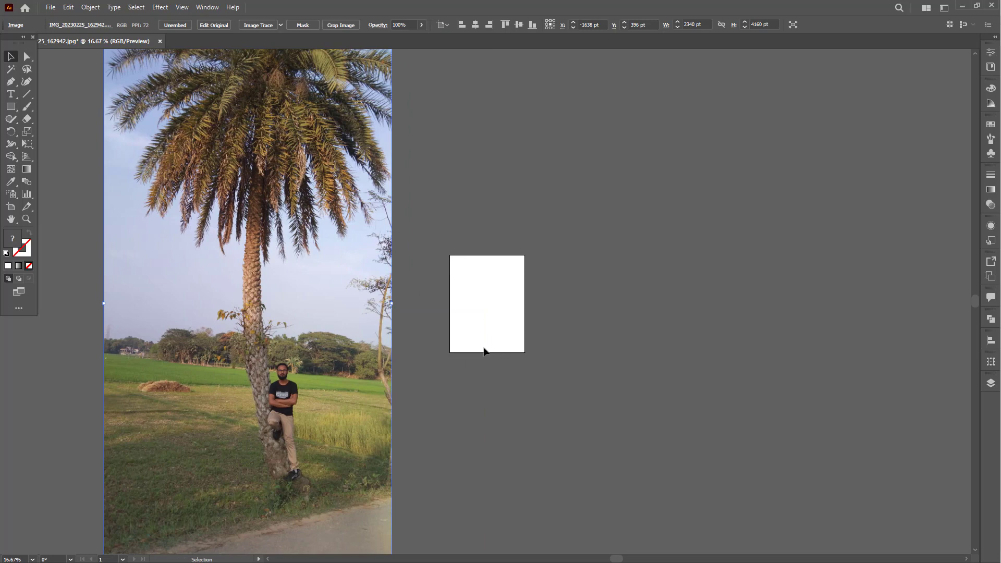
scroll(496, 339, "left", 3)
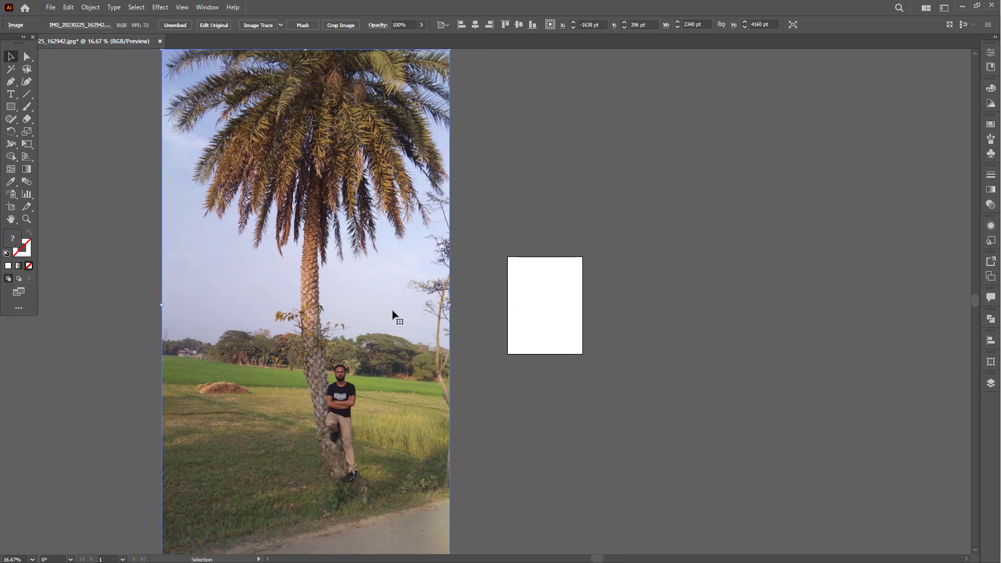
key("ctrl+minus")
left_click_drag(498, 333, 448, 331)
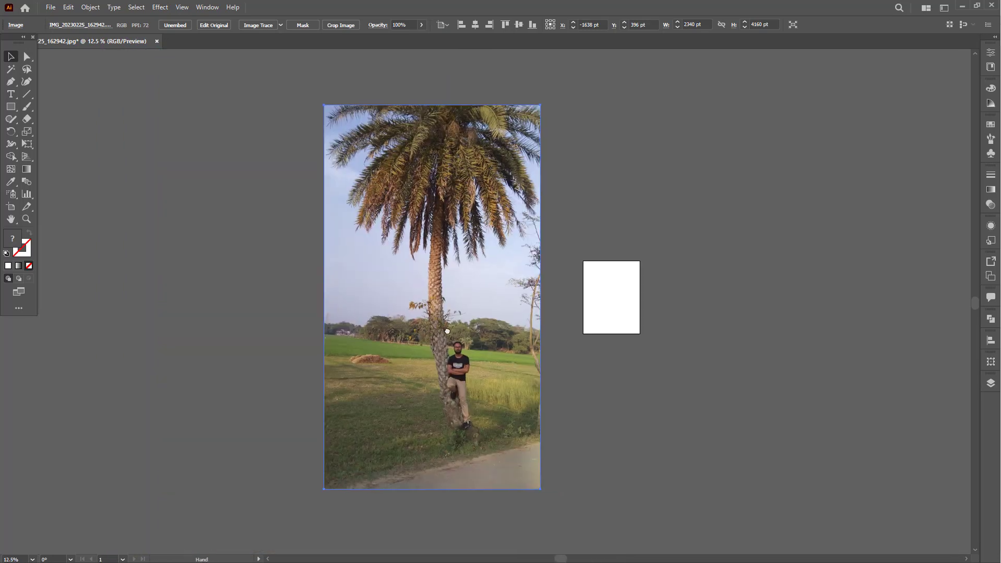
- Fit the artboard to the bounds of the palm tree photo, making it 2340 x 4160 pt
left_click(10, 207)
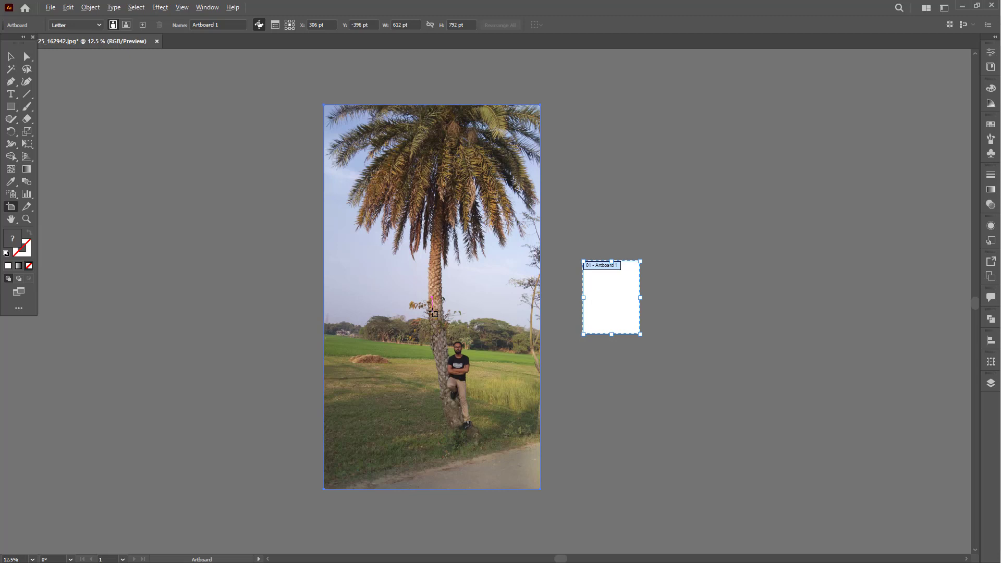
left_click(432, 311)
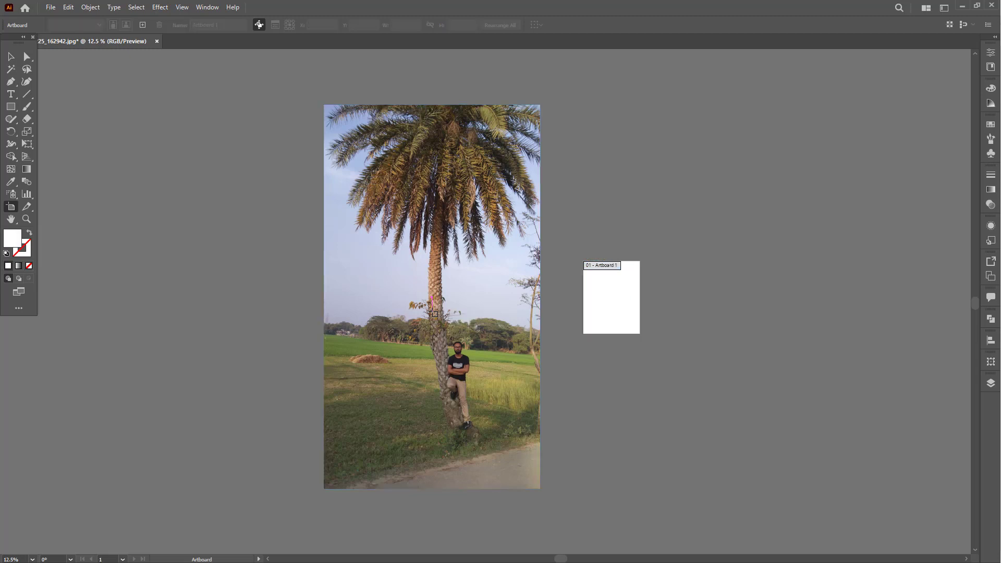
left_click(456, 317)
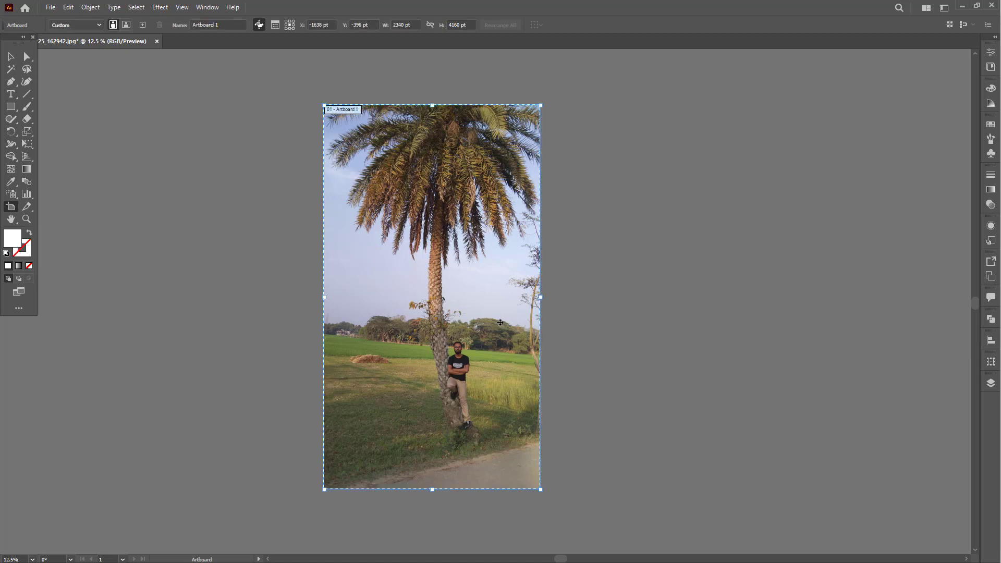
left_click(11, 57)
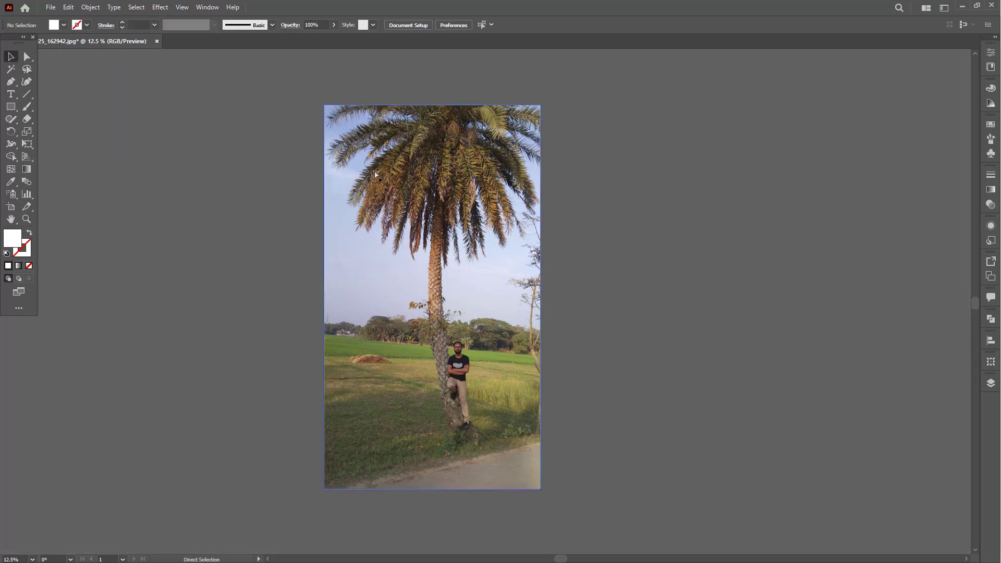
- Examine the palm crown up close and review the available Image Trace presets
key("ctrl+space")
mouse_move(373, 137)
left_mouse_down()
mouse_move(581, 286)
mouse_move(614, 297)
mouse_move(545, 252)
mouse_move(490, 243)
mouse_move(507, 261)
left_mouse_up()
key("space")
key("ctrl+z")
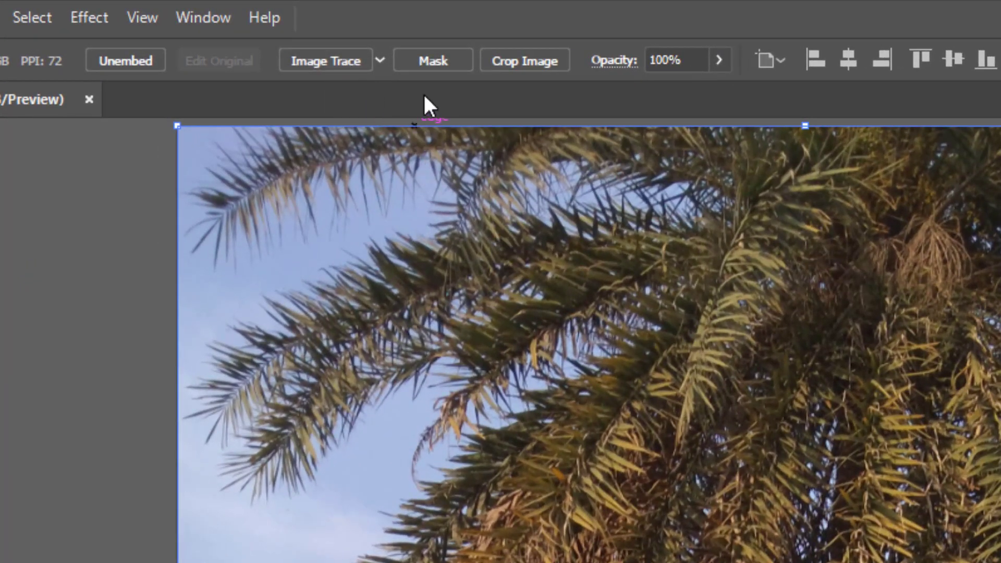
left_click(381, 60)
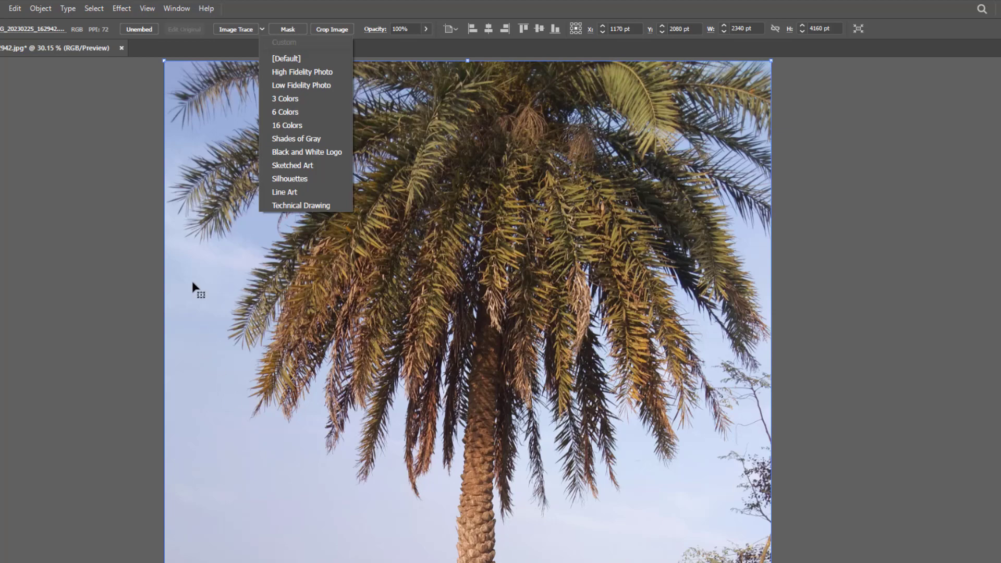
left_click(679, 462)
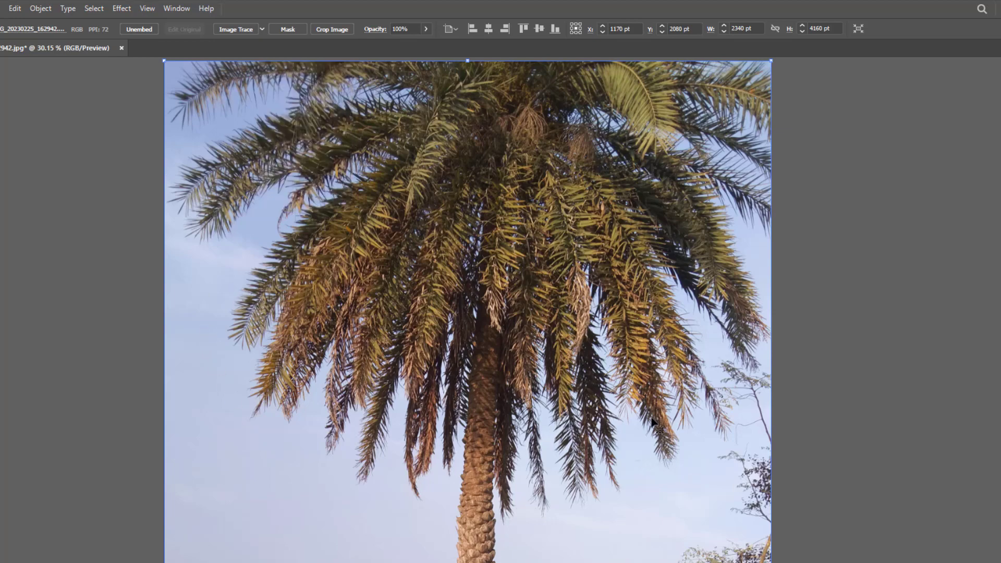
scroll(588, 452, "down", 5)
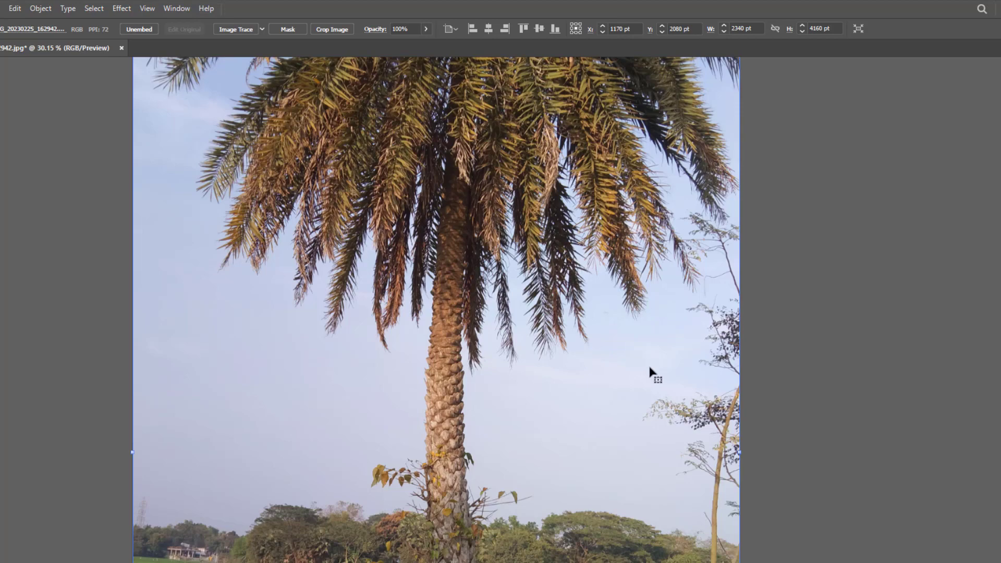
scroll(618, 353, "up", 5)
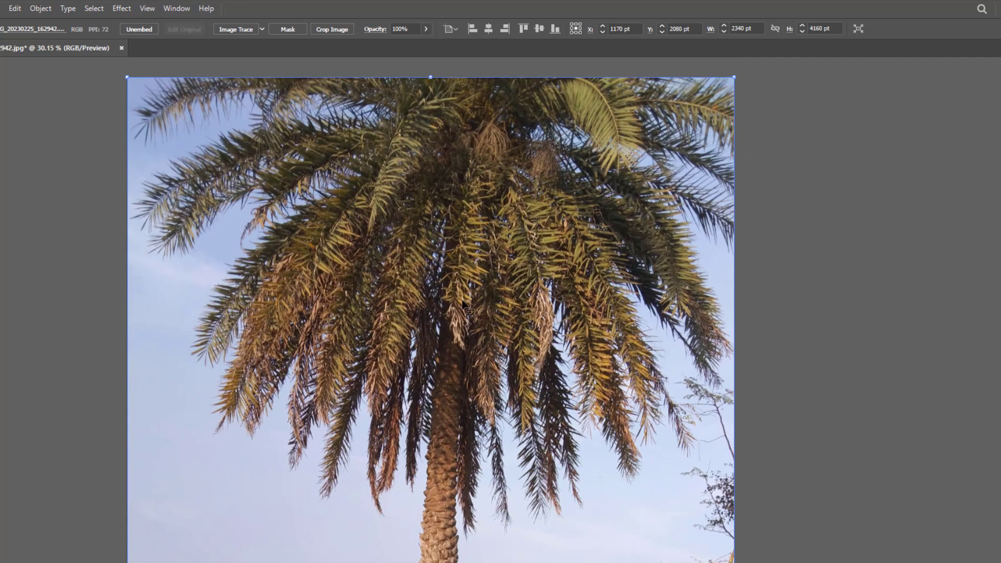
scroll(463, 304, "up", 6)
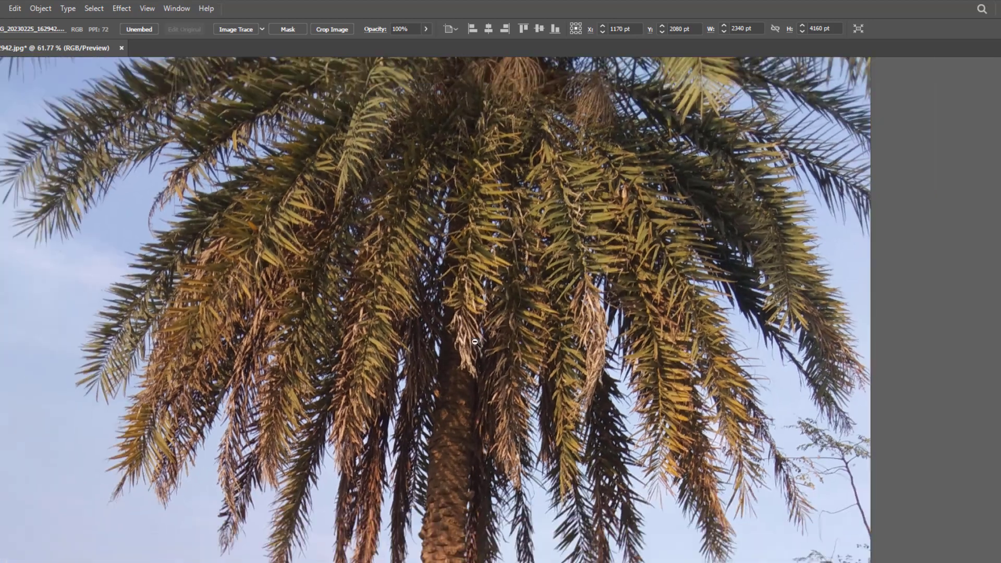
scroll(475, 342, "down", 4)
scroll(470, 320, "up", 2)
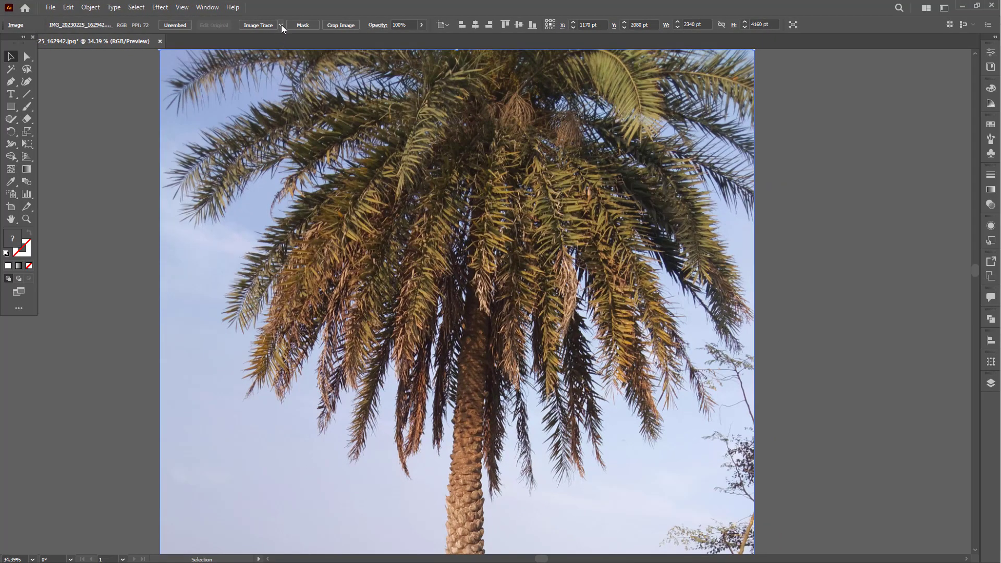
- Trace the palm tree photo with the Low Fidelity Photo preset, continuing despite its large size
left_click(280, 24)
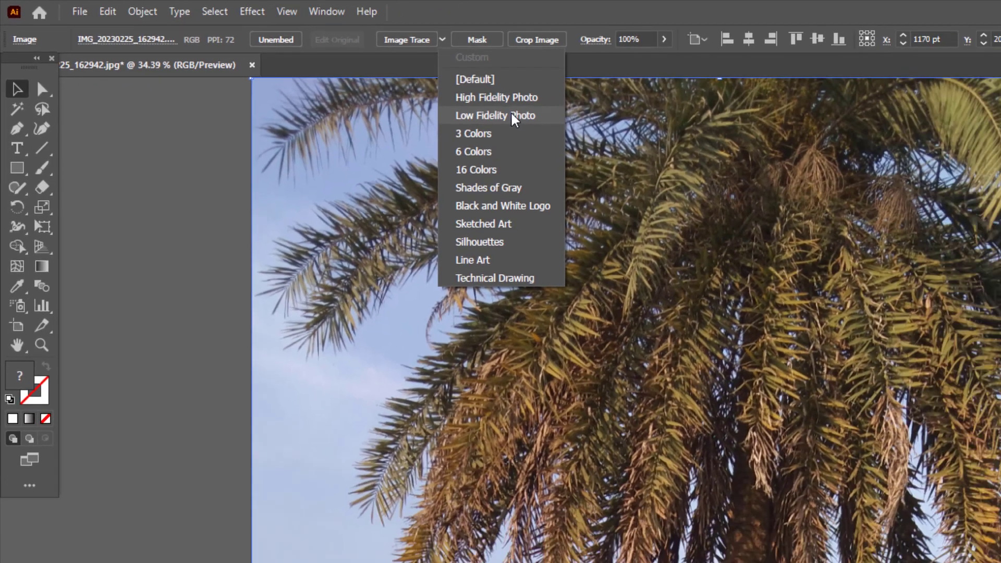
left_click(623, 141)
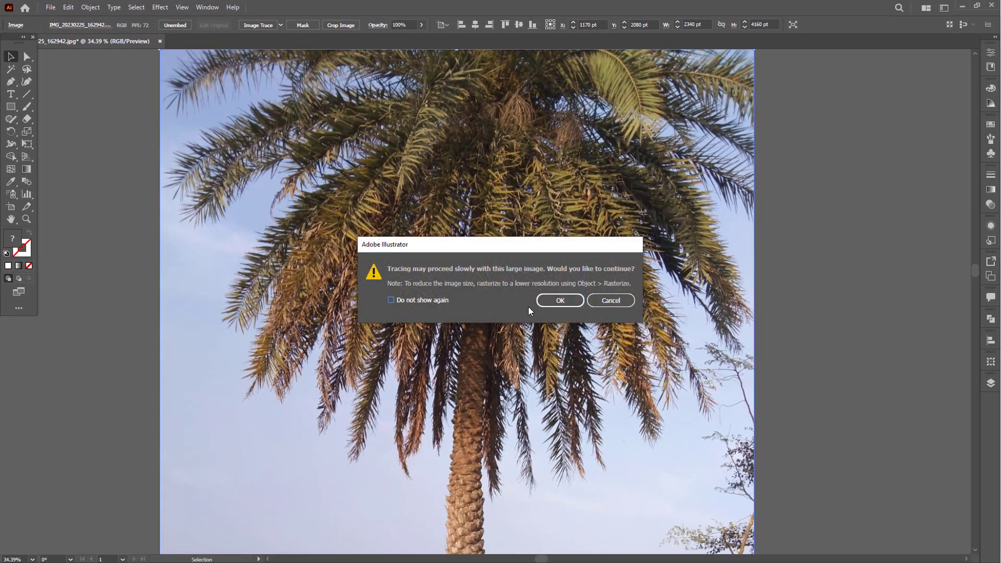
left_click(549, 300)
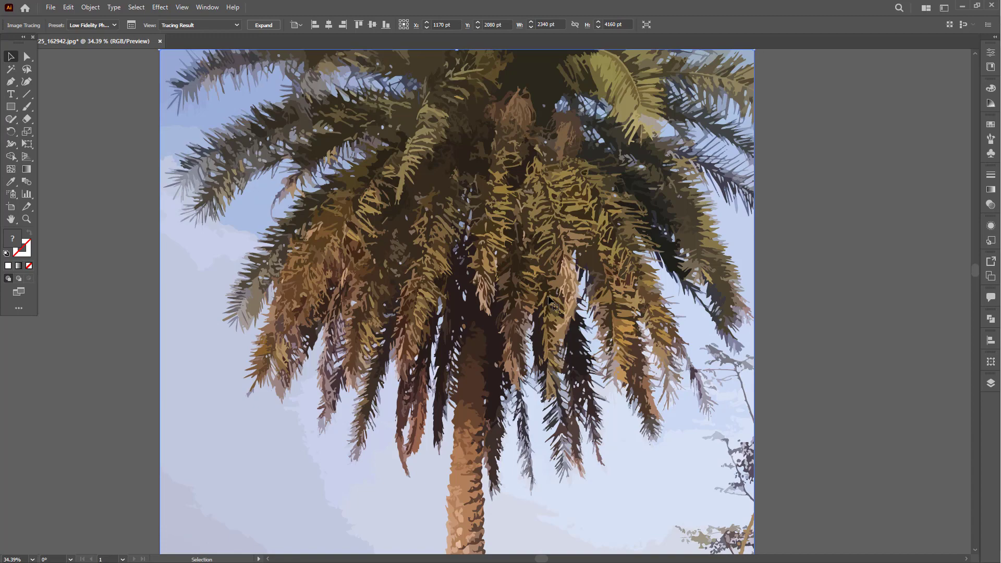
- Examine the traced fronds and trunk up close to judge the detail of the tracing
key("ctrl+space")
left_click_drag(492, 237, 492, 258)
key("space")
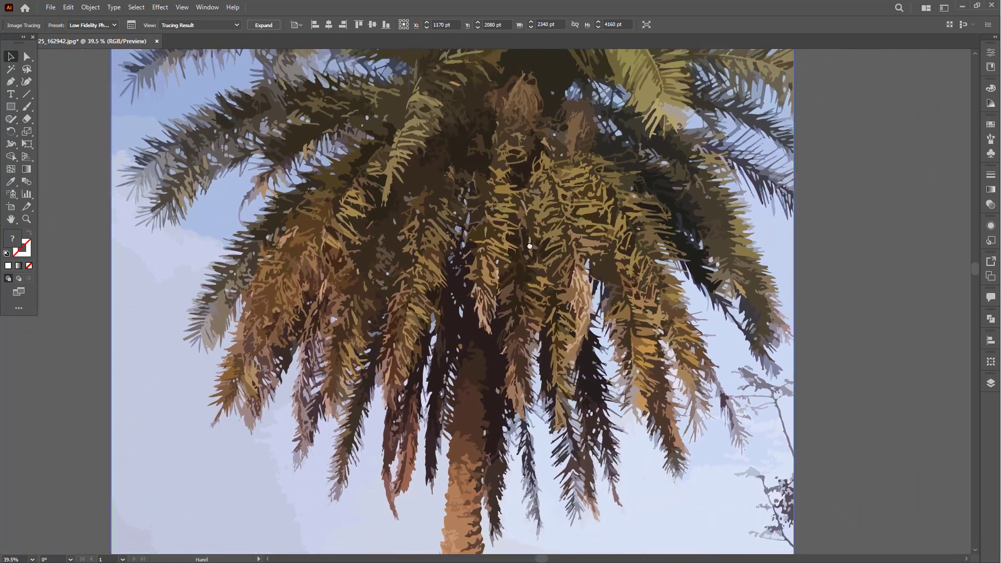
left_click_drag(530, 191, 530, 311)
scroll(530, 290, "down", 10)
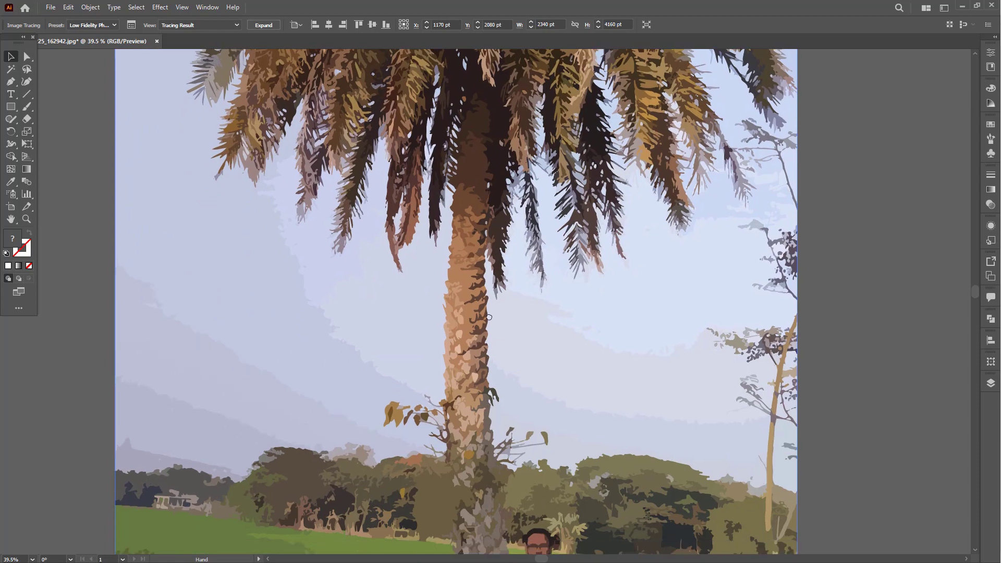
left_click_drag(488, 317, 491, 199)
mouse_move(471, 366)
left_mouse_down()
mouse_move(473, 342)
mouse_move(506, 351)
mouse_move(441, 325)
left_mouse_up()
key("ctrl+space")
mouse_move(473, 221)
left_mouse_down()
mouse_move(452, 375)
mouse_move(461, 284)
mouse_move(451, 364)
left_mouse_up()
key("ctrl+space")
mouse_move(452, 326)
left_mouse_down()
mouse_move(508, 351)
mouse_move(468, 341)
left_mouse_up()
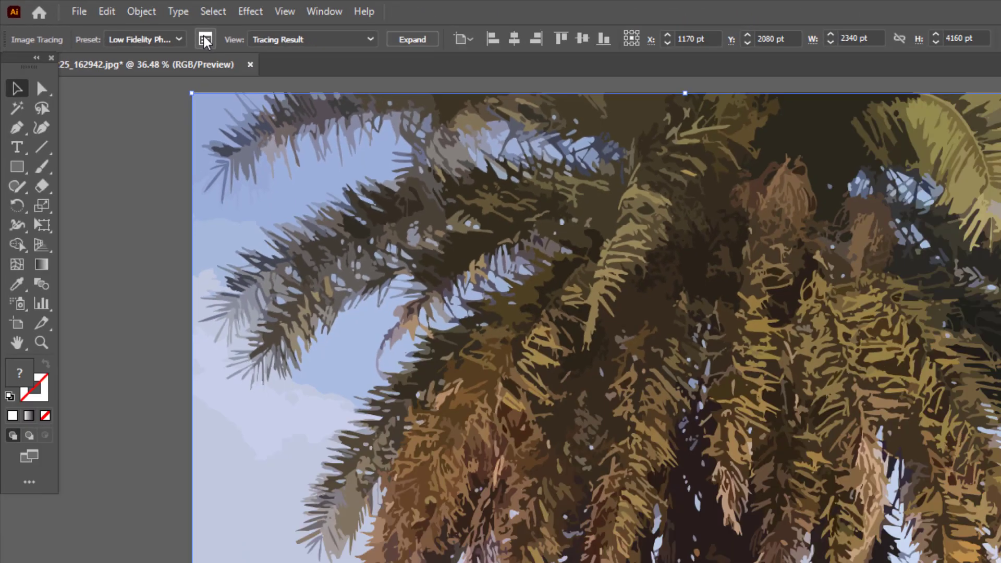
- Raise the number of colors in the photo's Image Trace settings to 100
left_click(465, 88)
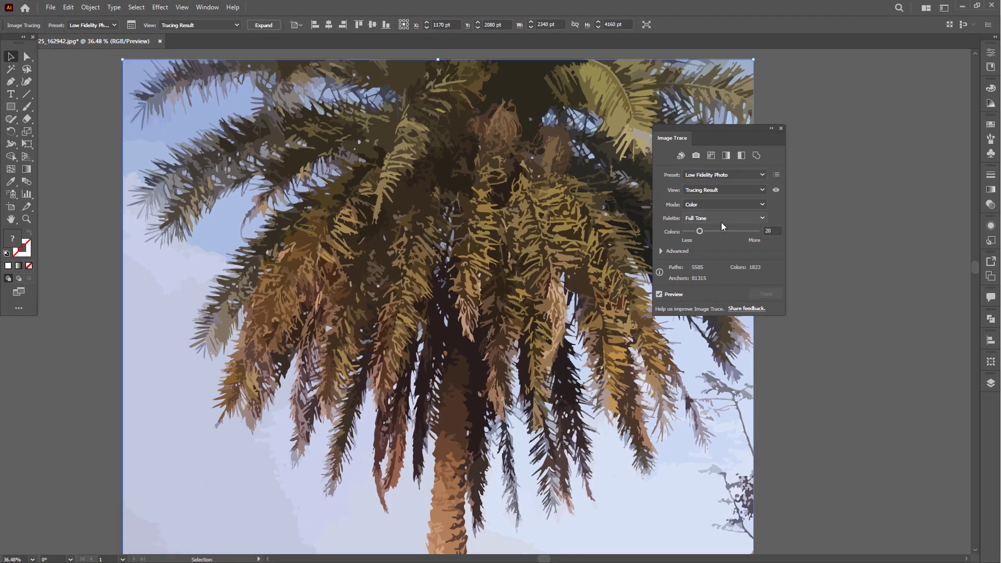
left_click_drag(716, 129, 718, 110)
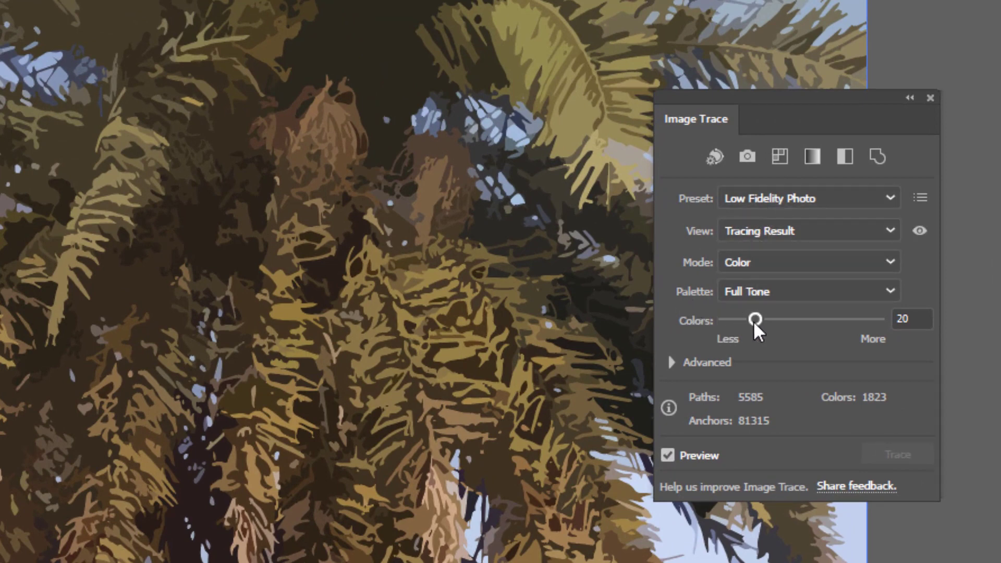
left_click_drag(756, 319, 830, 320)
left_click_drag(891, 339, 891, 339)
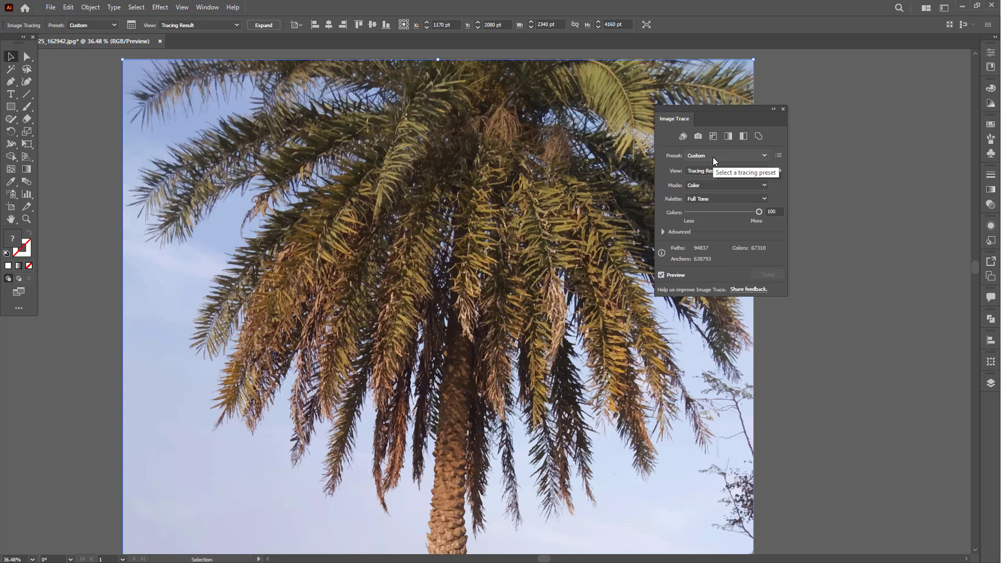
- Inspect the retraced photo from the palm crown down to the man and the grass
key("z")
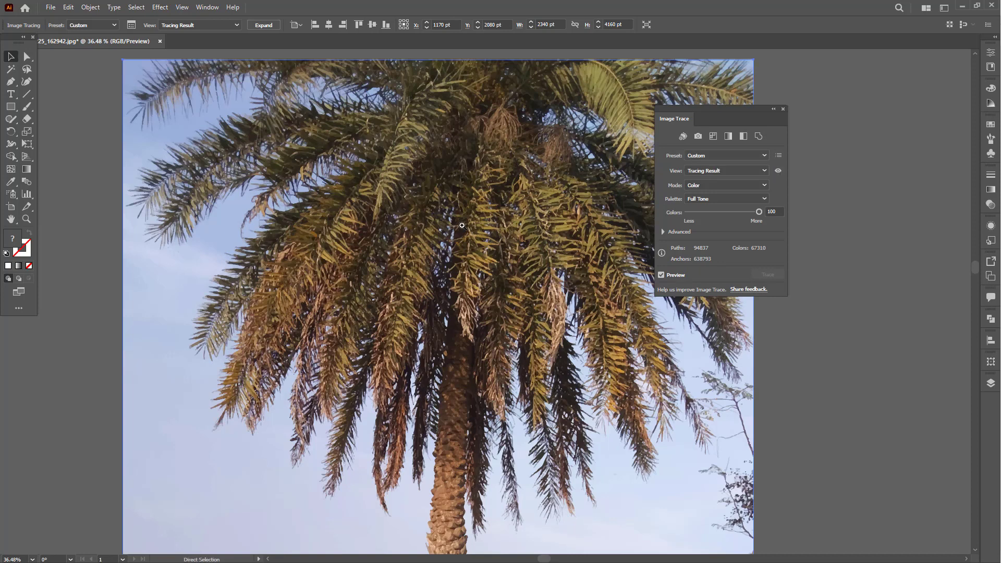
key("v")
key("ctrl+space")
left_click_drag(391, 289, 398, 308)
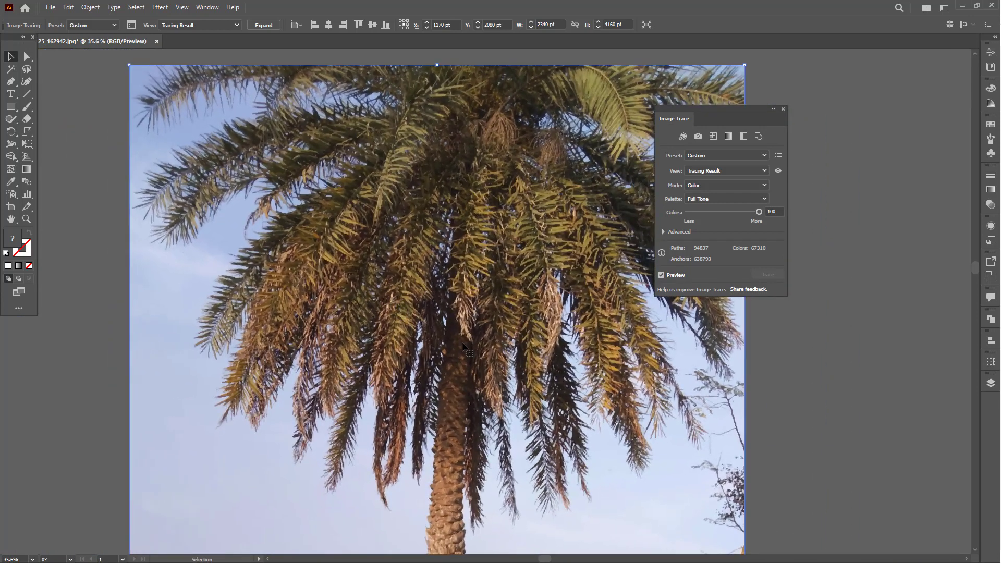
scroll(495, 392, "down", 10)
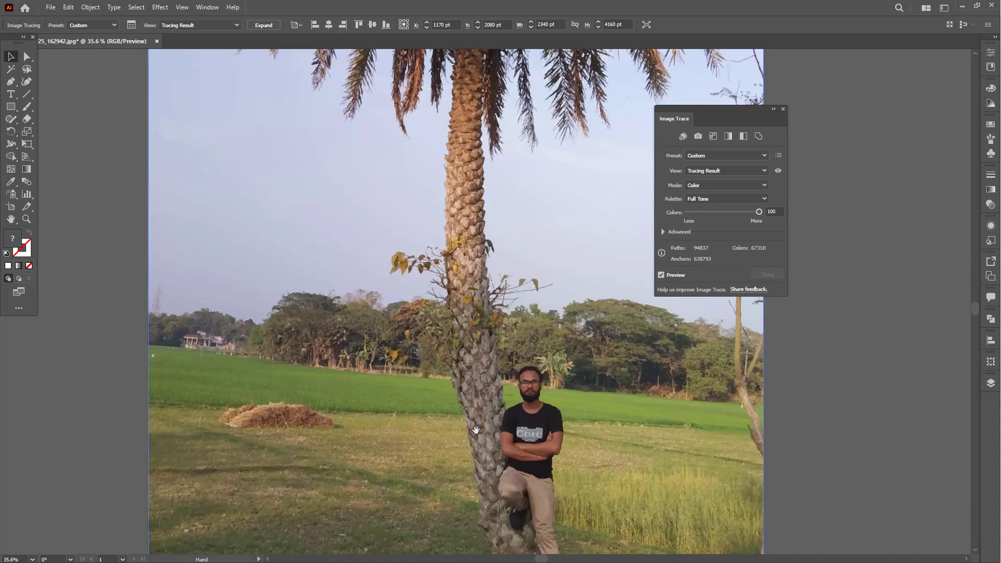
left_click_drag(476, 430, 461, 272)
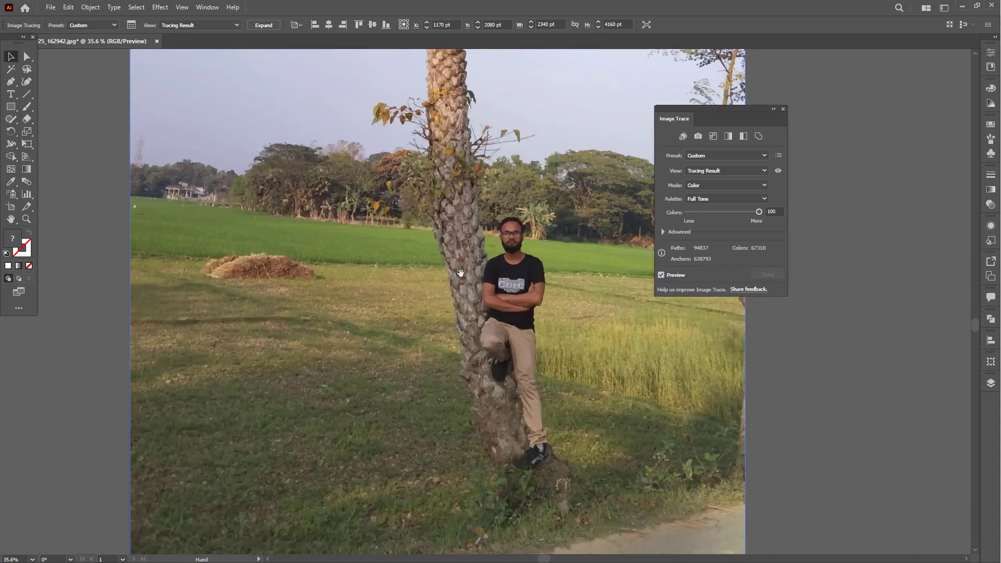
left_click_drag(479, 139, 477, 330)
left_click_drag(474, 58, 463, 286)
- Expand the traced photo into editable vector paths and deselect the artwork
left_click_drag(541, 89, 560, 160)
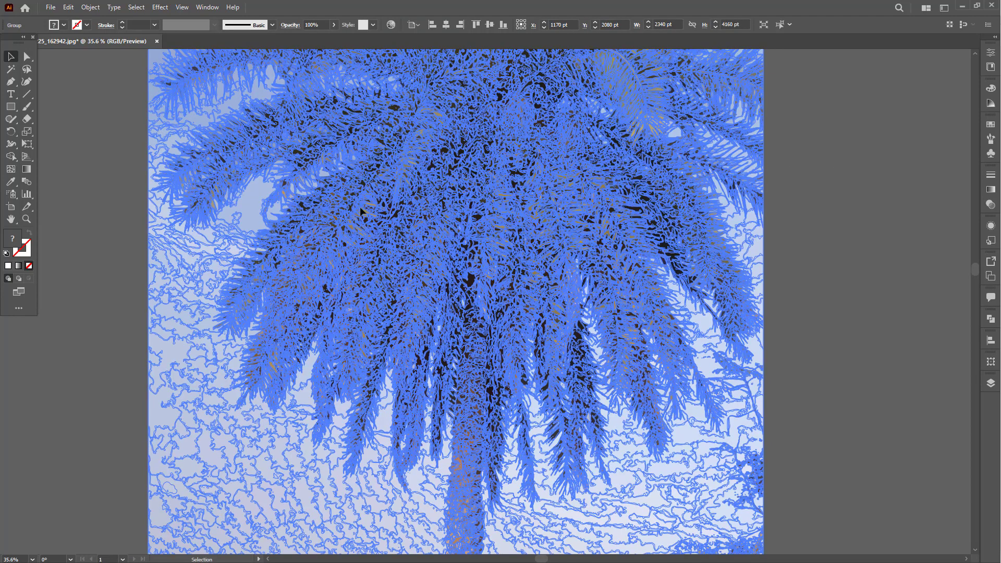
key("ctrl+shift+a")
left_click_drag(394, 154, 393, 177)
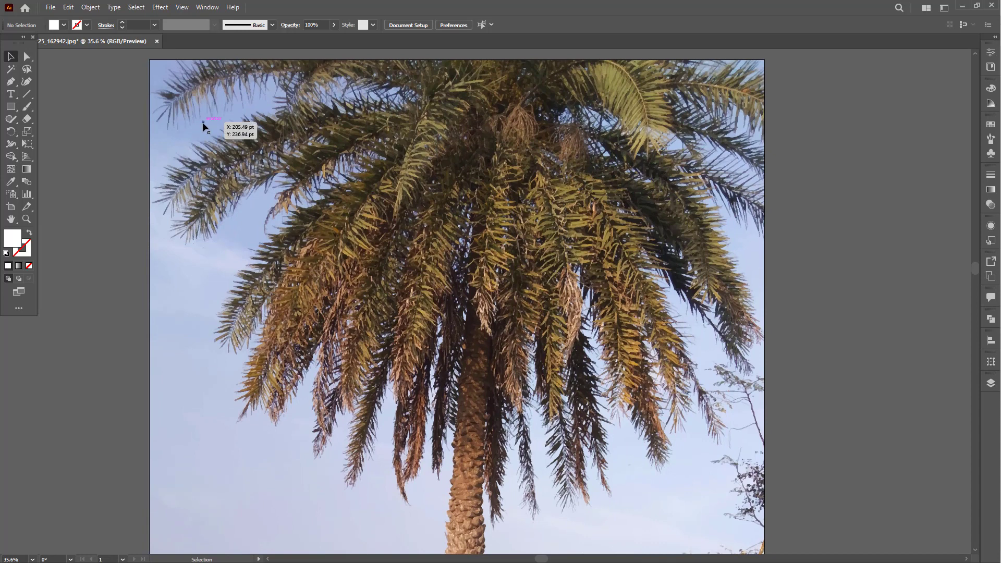
- Select a pale blue sky path beside the upper-left fronds with Direct Selection and extend the selection to paths with the same fill color
left_click(27, 56)
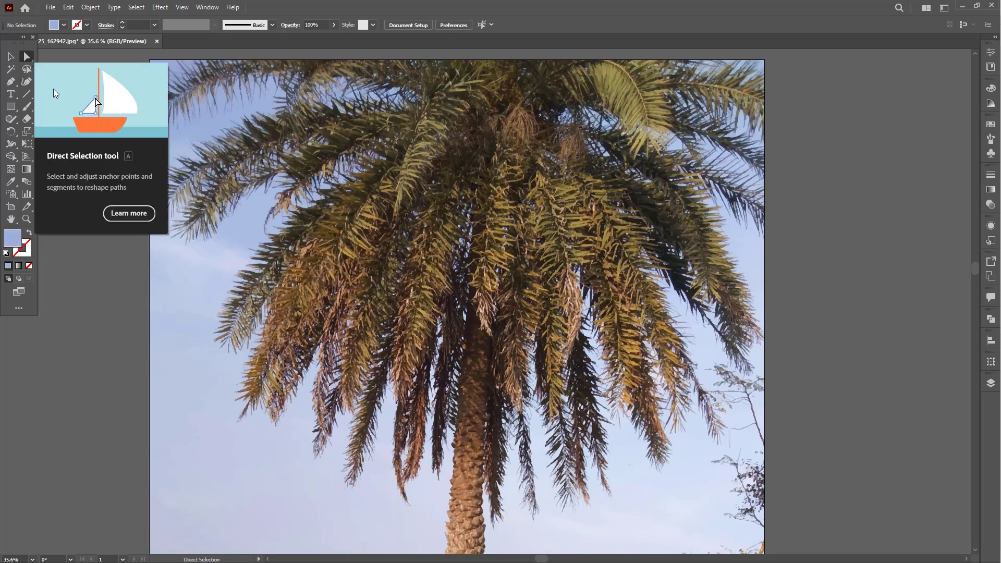
left_click(182, 133)
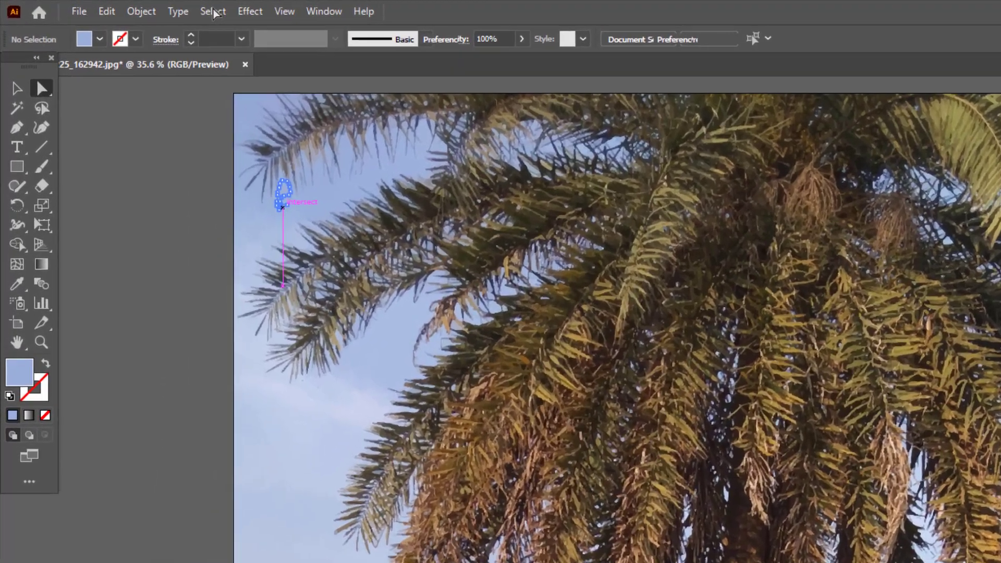
left_click(152, 8)
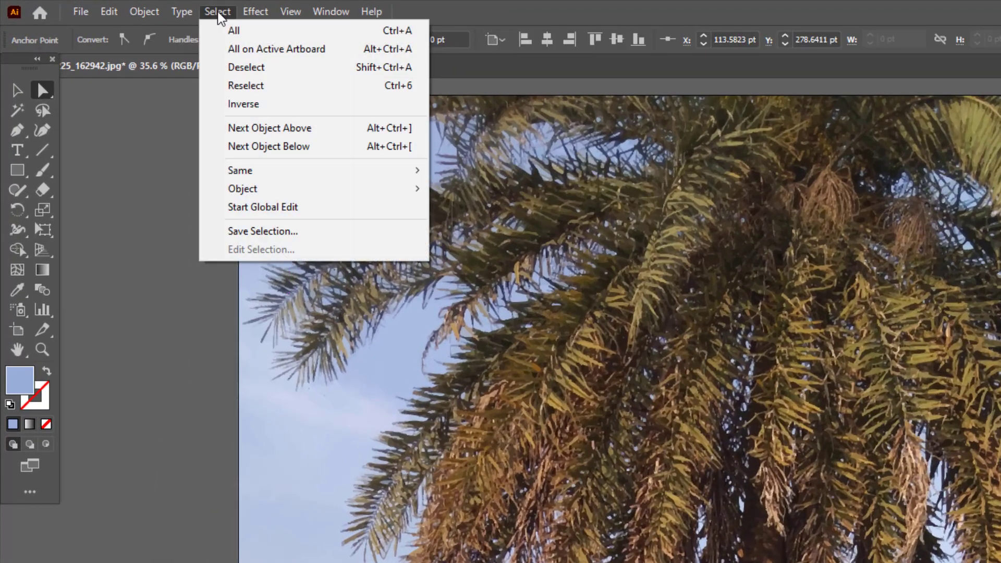
mouse_move(196, 123)
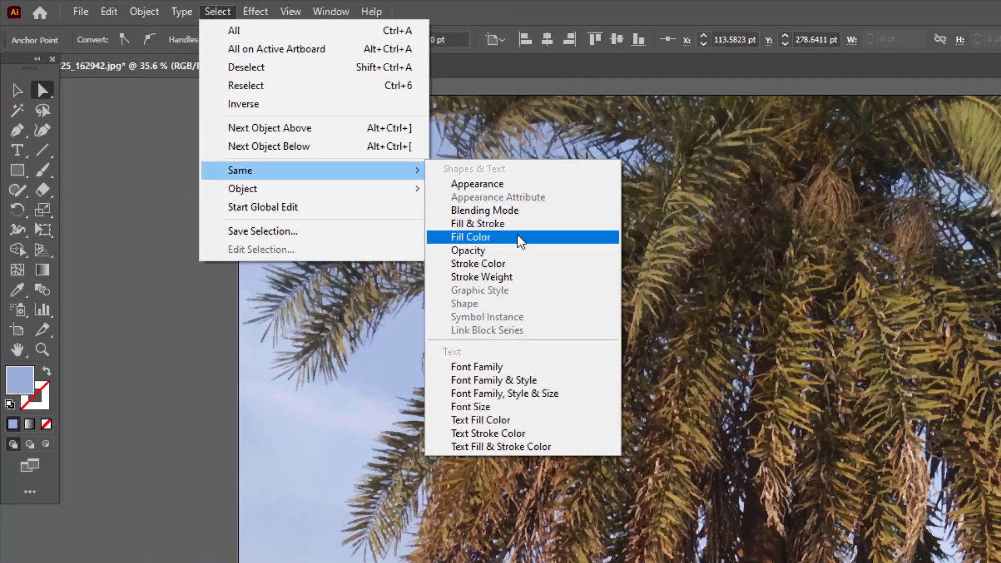
left_click(521, 238)
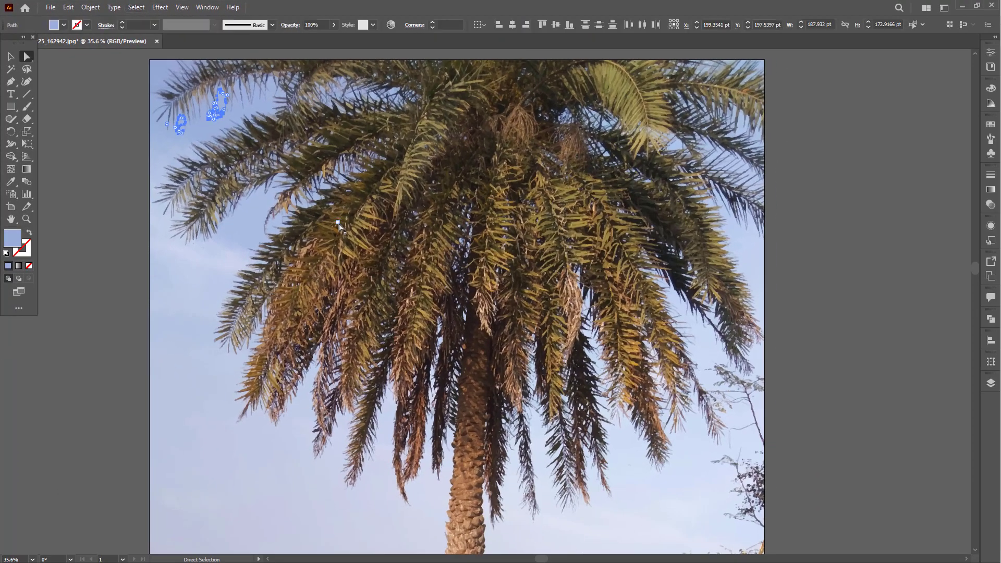
key("space")
left_click_drag(446, 227, 442, 253)
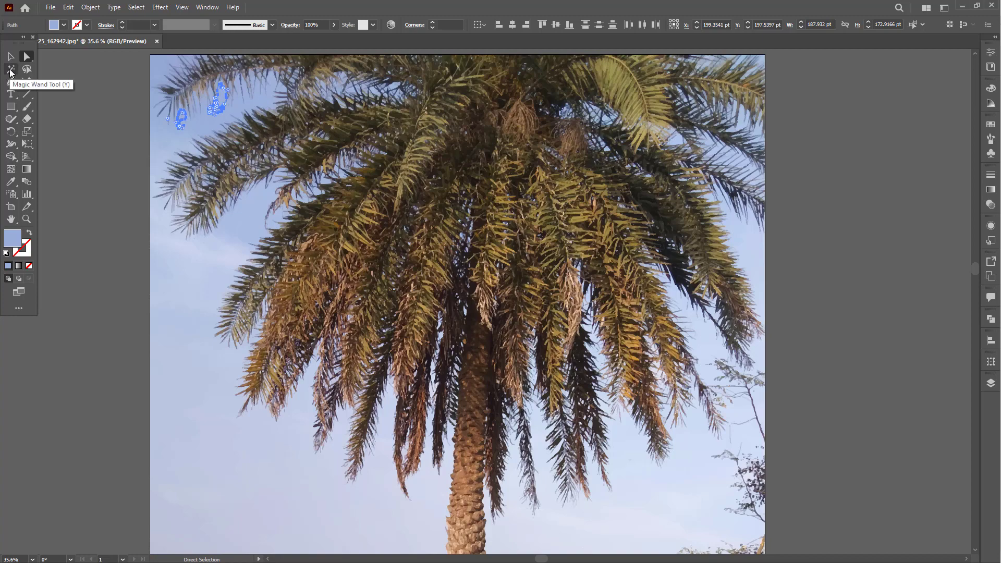
- Try the Magic Wand on the upper-left sky, the yellow-green fronds and the lower sky in turn
left_click(11, 71)
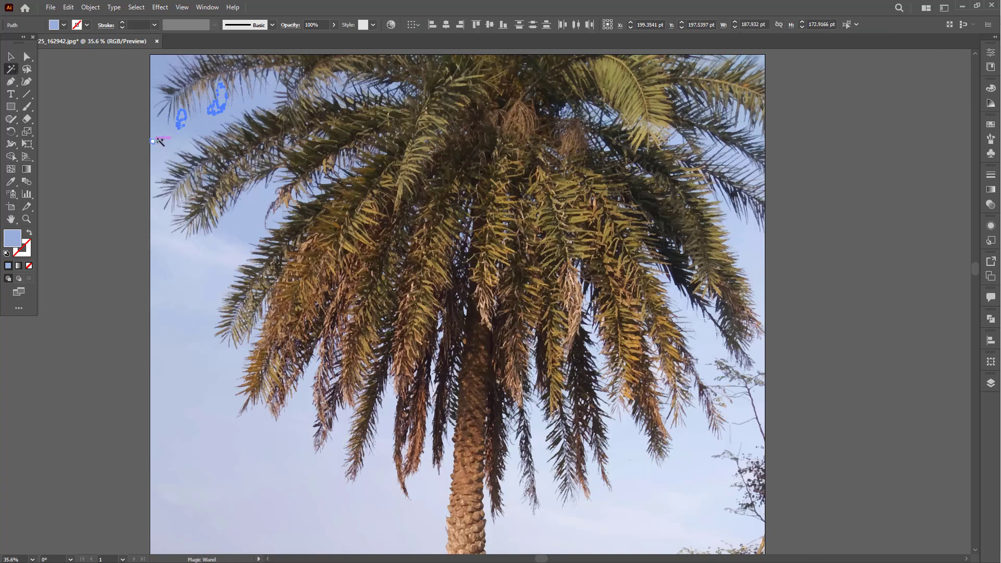
left_click(160, 141)
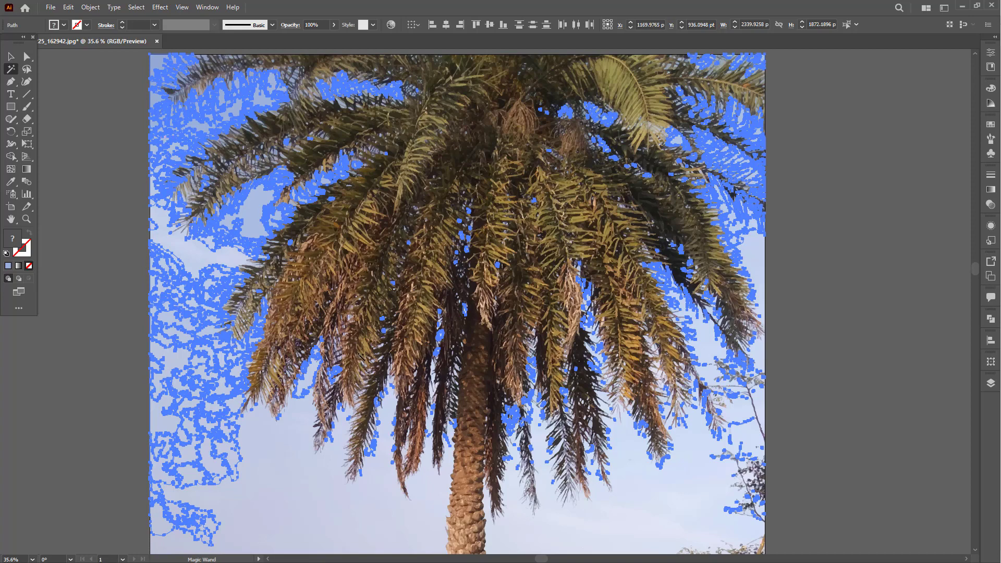
left_click(354, 362)
left_click(199, 272)
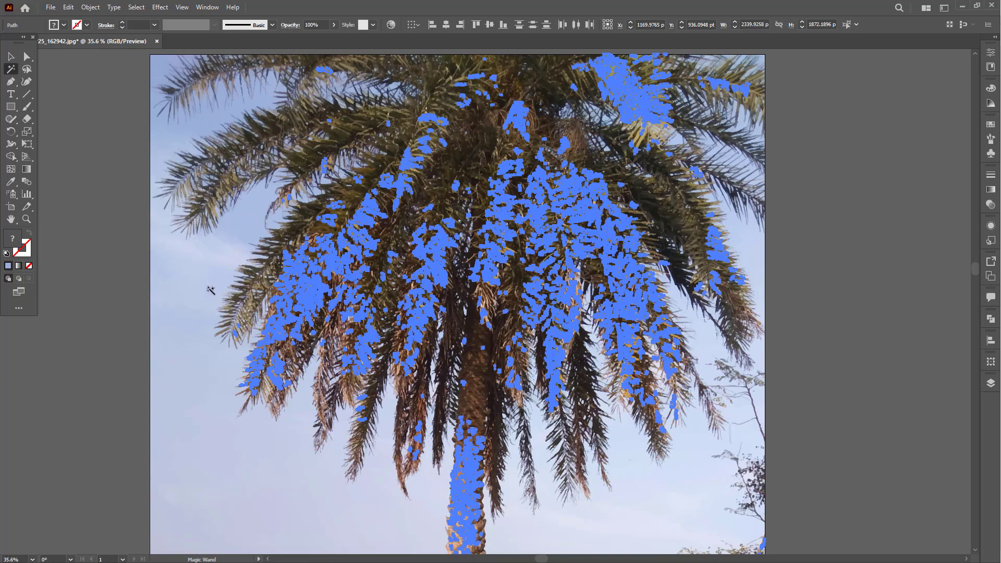
left_click_drag(543, 466, 518, 428)
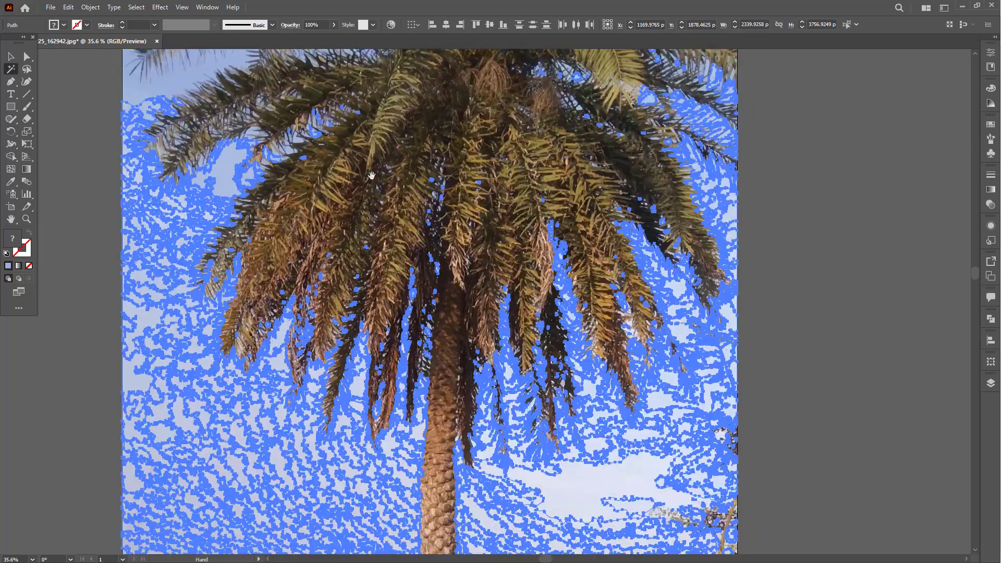
left_click_drag(371, 175, 372, 285)
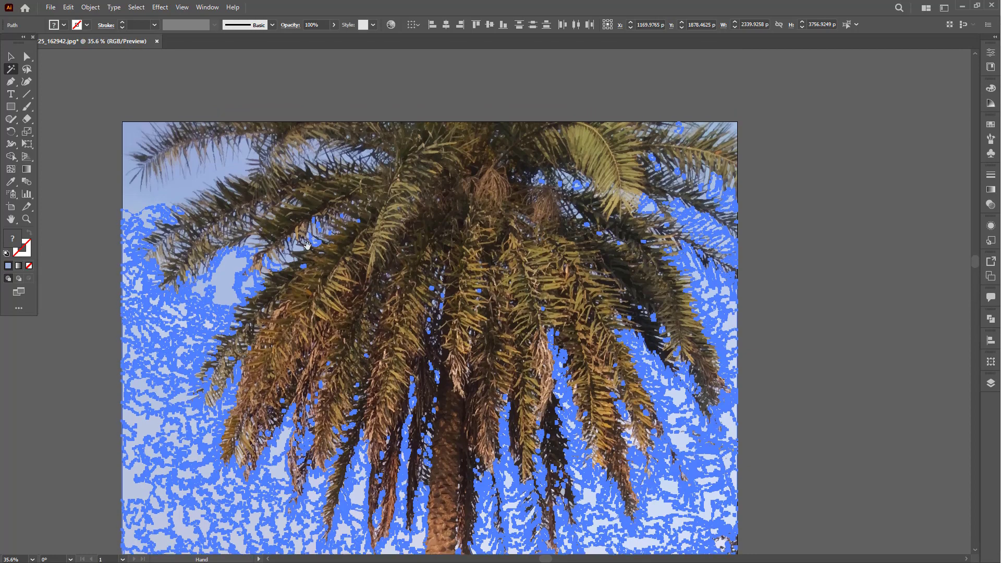
- Select the deeper blue sky shapes around the upper fronds with the Magic Wand
left_click(179, 188)
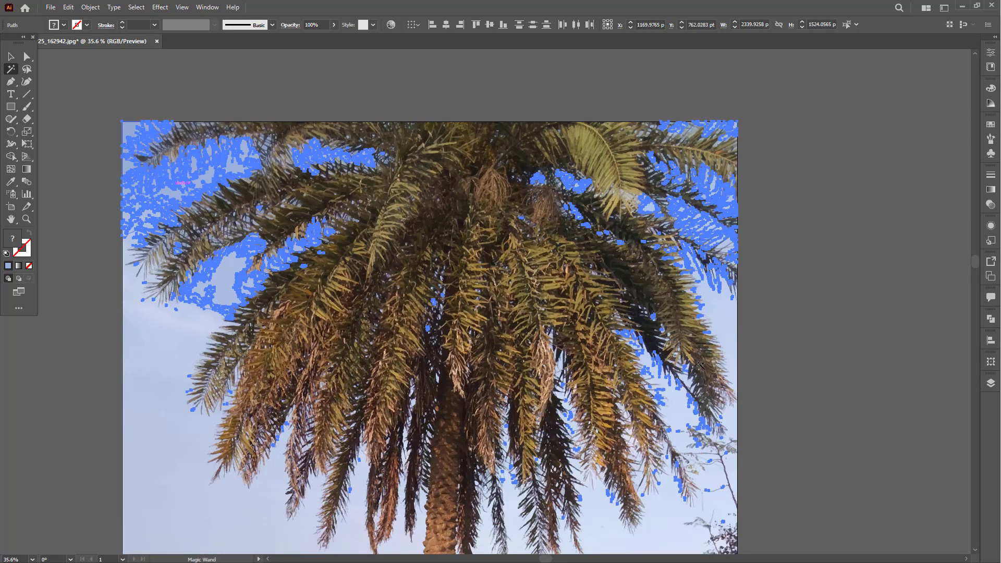
left_click_drag(688, 319, 671, 204)
left_click_drag(539, 327, 539, 433)
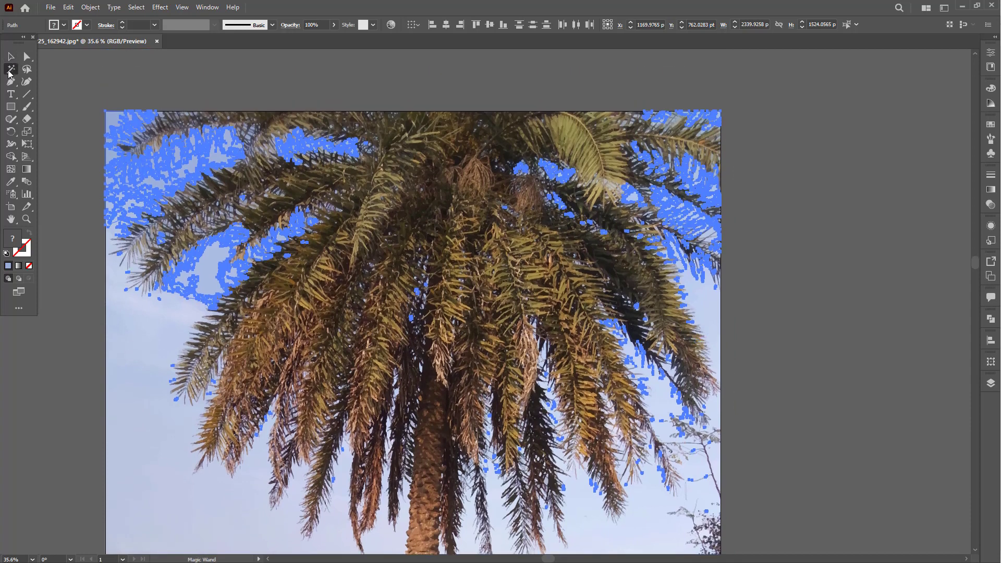
- Set the Magic Wand's fill color tolerance to 0 and sample individual sky patches around the upper-left fronds
double_click(15, 74)
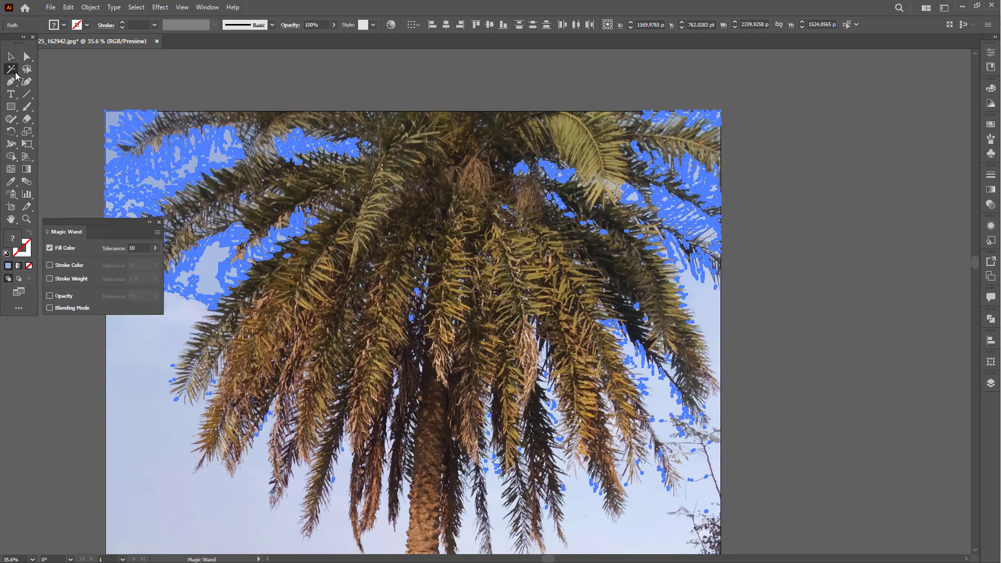
left_click(113, 249)
key("Return")
left_click(148, 179)
left_click(121, 120)
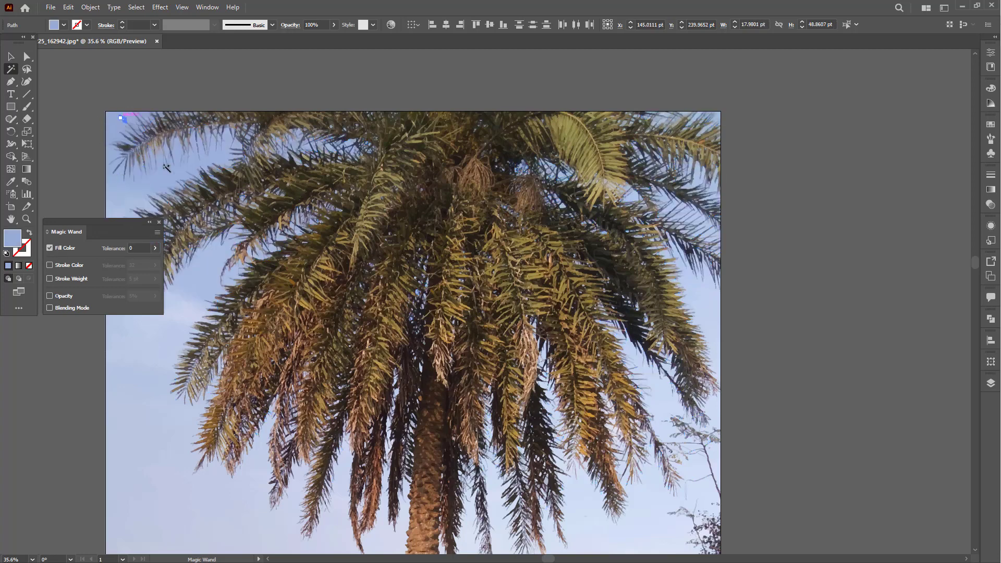
left_click(153, 182)
left_click(159, 222)
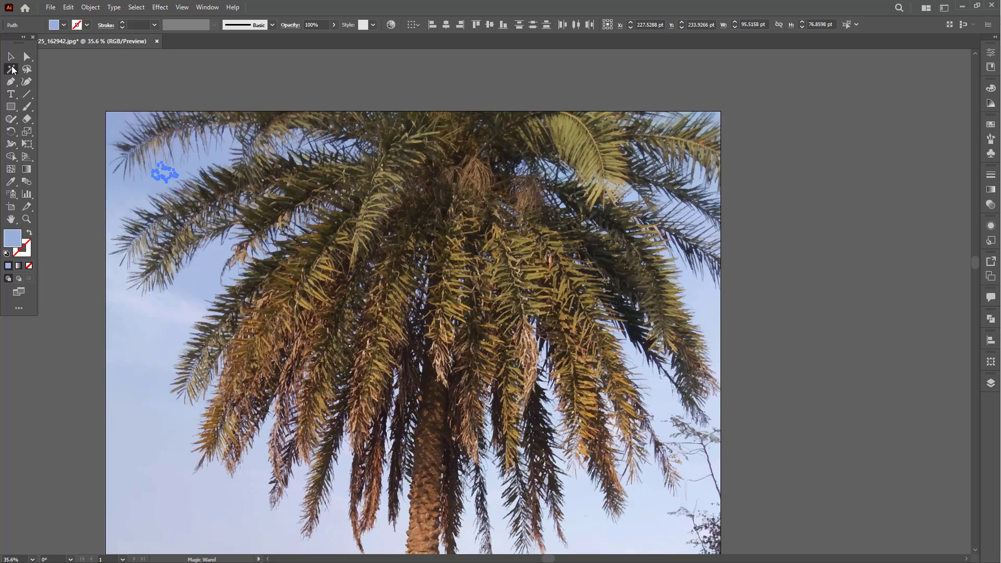
- Bring up the Magic Wand options again and select the sky patch in the photo's upper-left corner
double_click(12, 69)
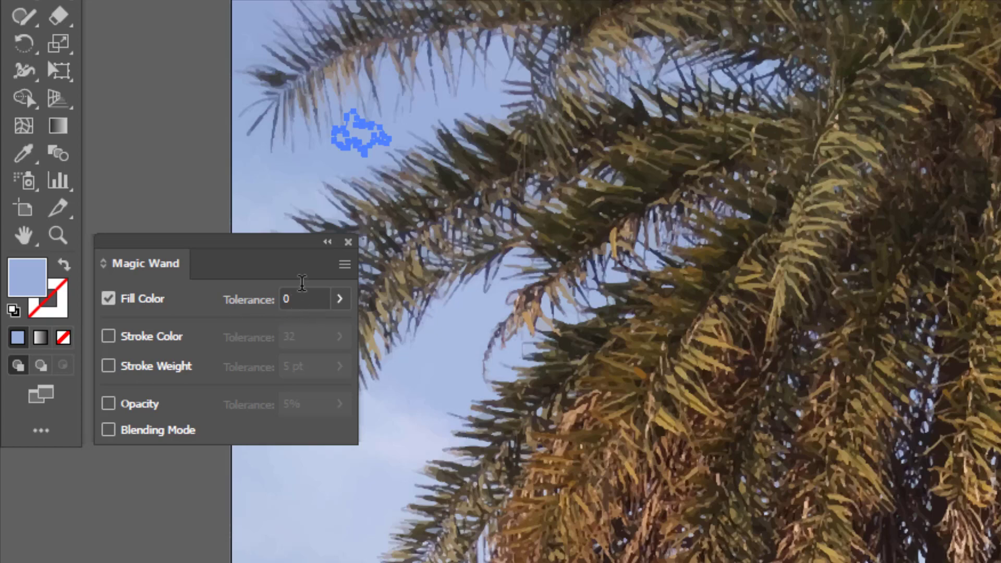
left_click(251, 23)
left_click(252, 30)
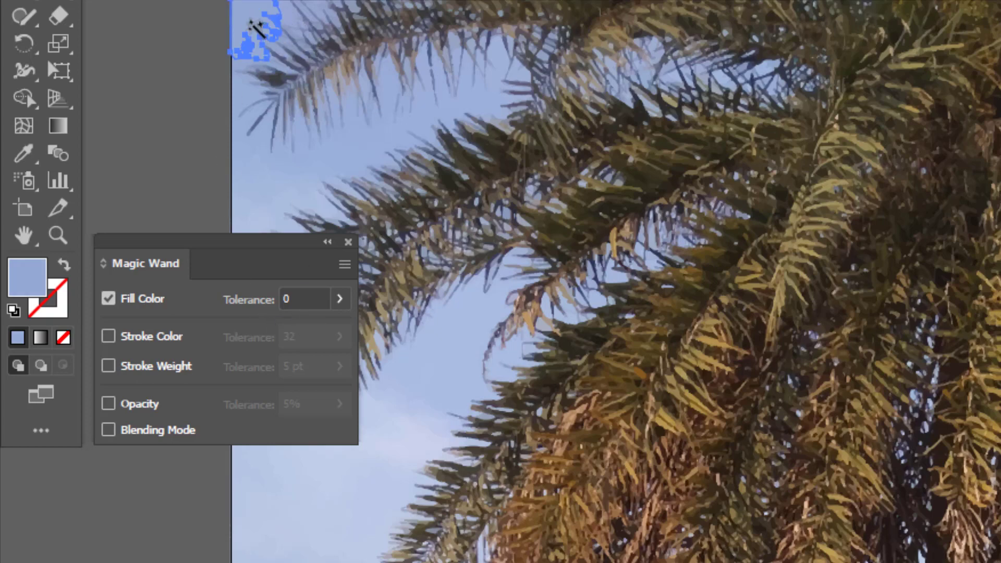
- Set the Magic Wand's fill color tolerance to 10 and reselect the sky from the photo's upper-left corner
left_click(255, 294)
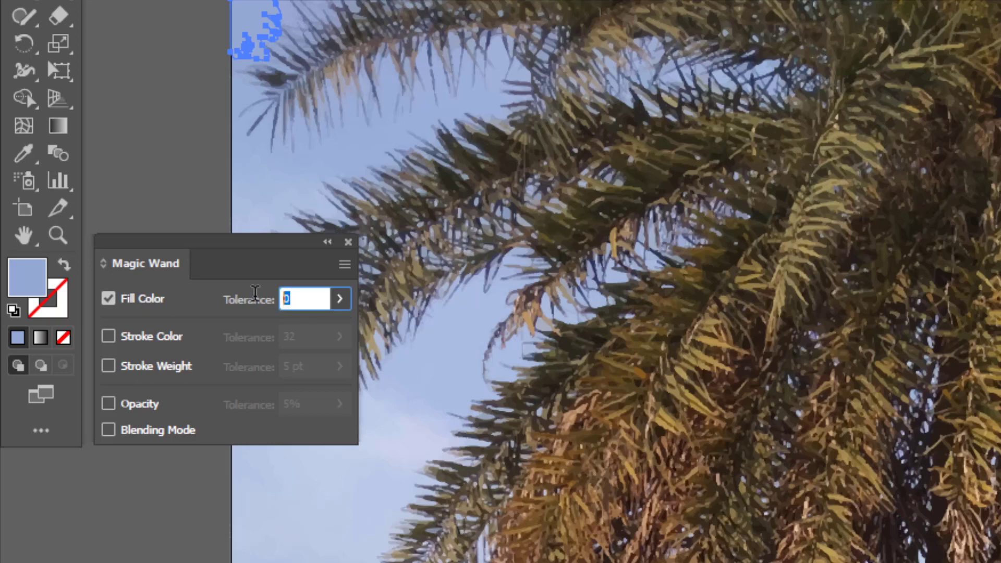
type("10")
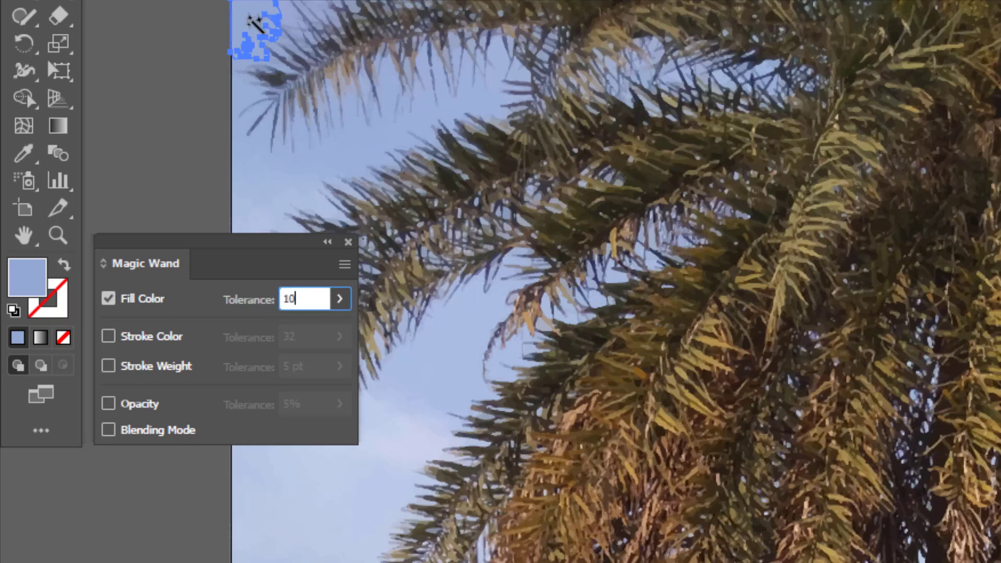
left_click(255, 24)
key("ctrl+minus")
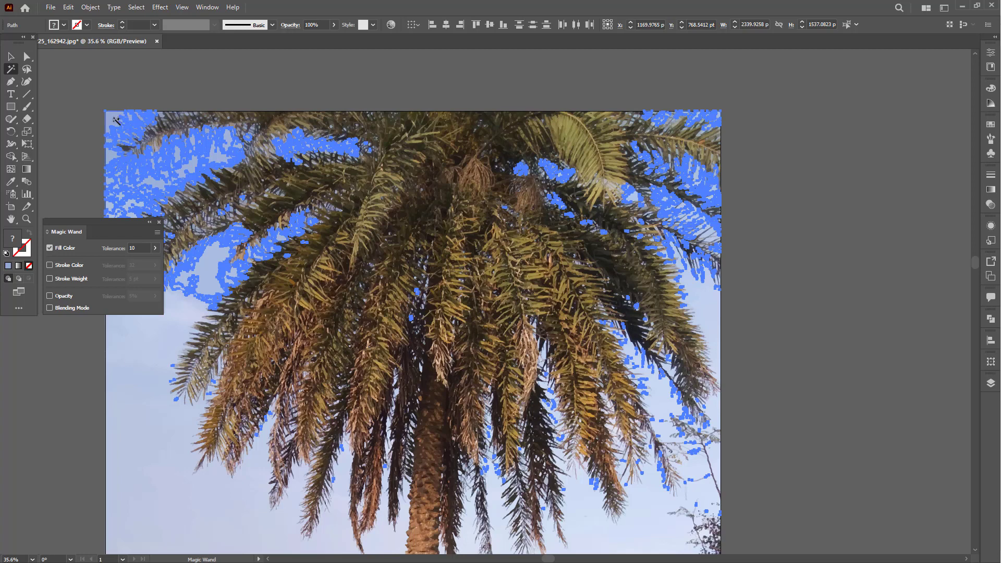
- Set the Magic Wand's fill color tolerance to 20, reselect the sky from the upper-left corner and check the coverage down to the trees
left_click_drag(141, 248, 109, 251)
type("20")
key("Return")
left_click(113, 121)
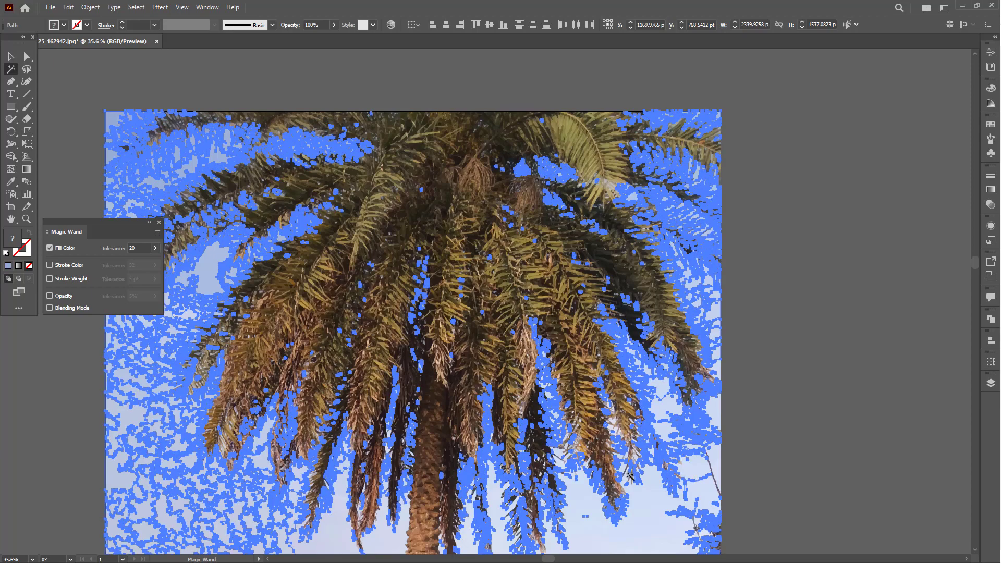
left_click_drag(626, 434, 620, 275)
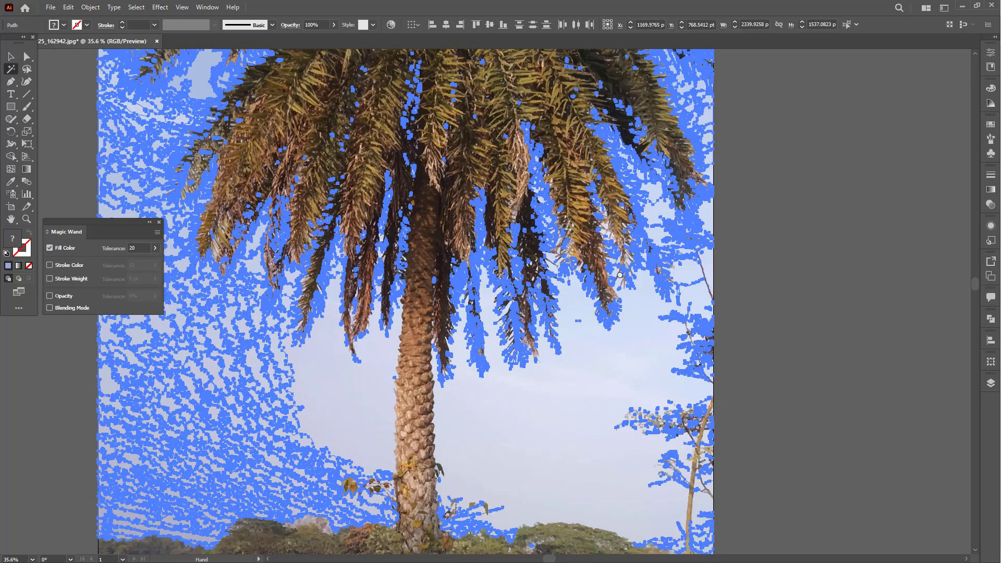
left_click_drag(620, 311, 637, 396)
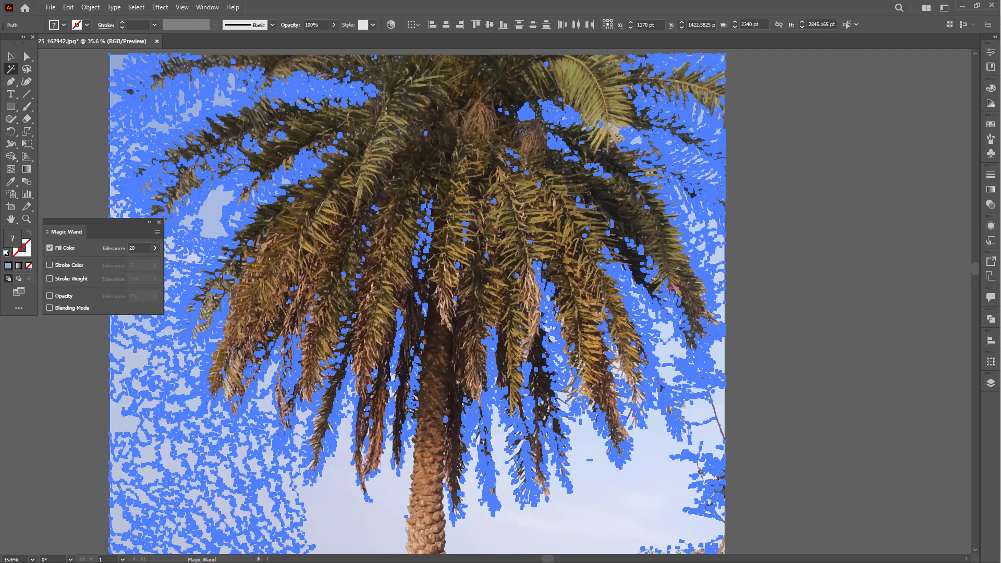
- Try deleting the sky shapes selected at tolerance 20, check the remaining sky around the trunk, and undo the deletion
key("Delete")
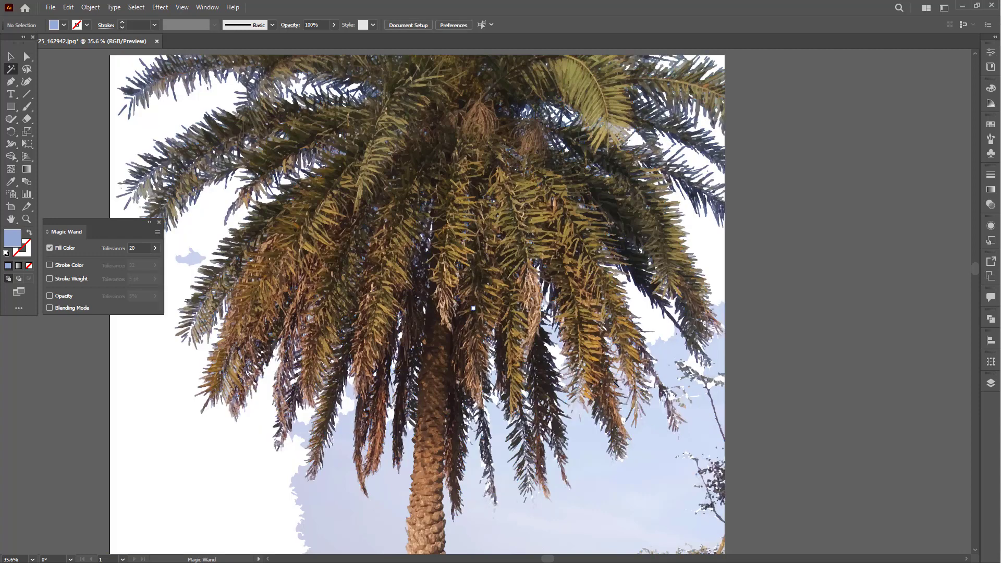
left_click_drag(643, 489, 638, 483)
left_click_drag(608, 315, 572, 361)
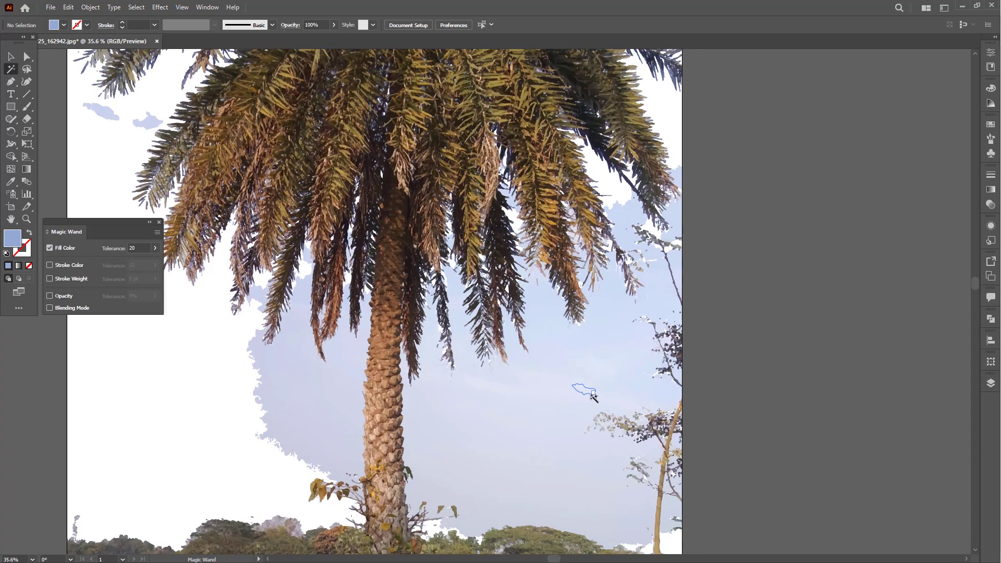
key("ctrl")
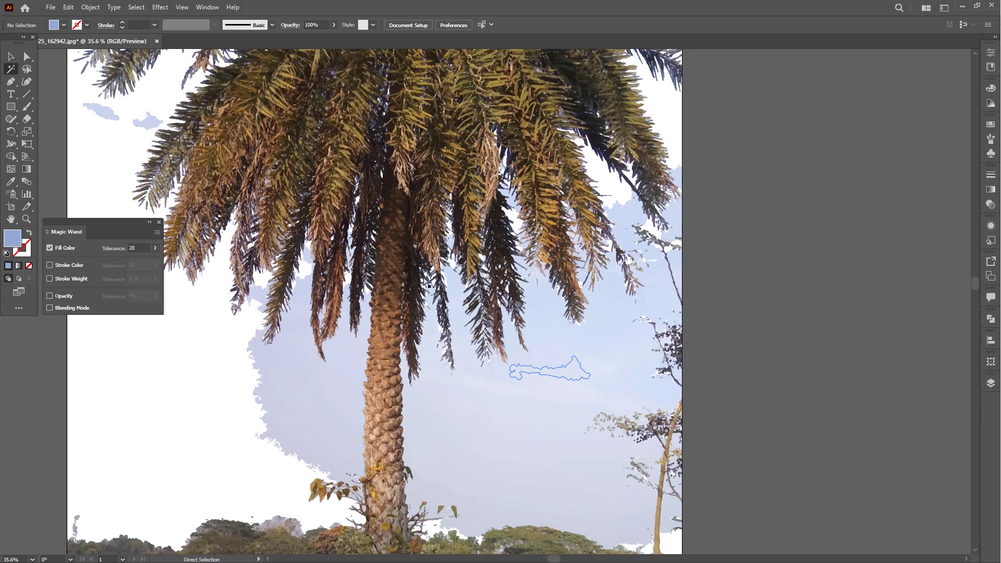
left_click(391, 189)
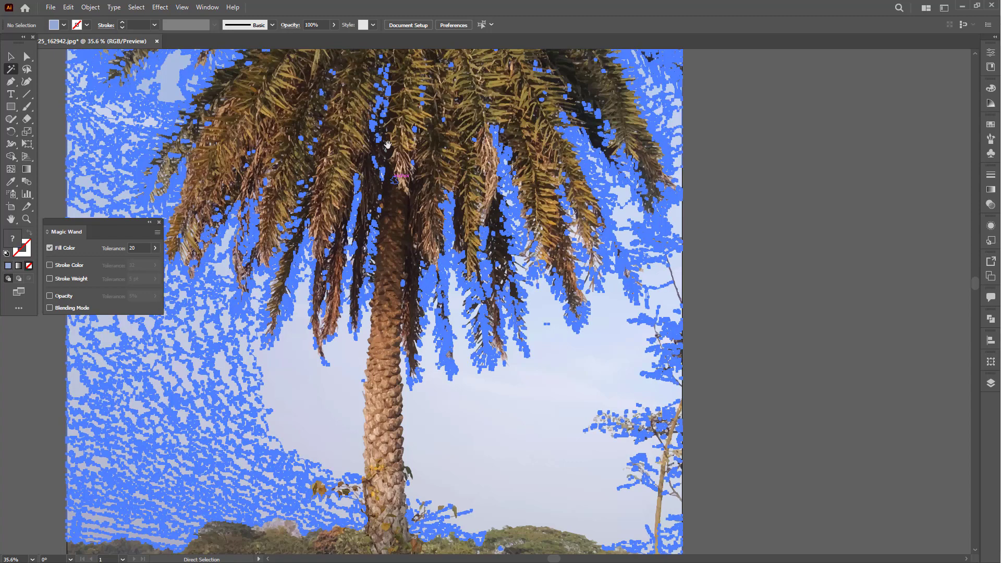
left_click_drag(392, 189, 449, 275)
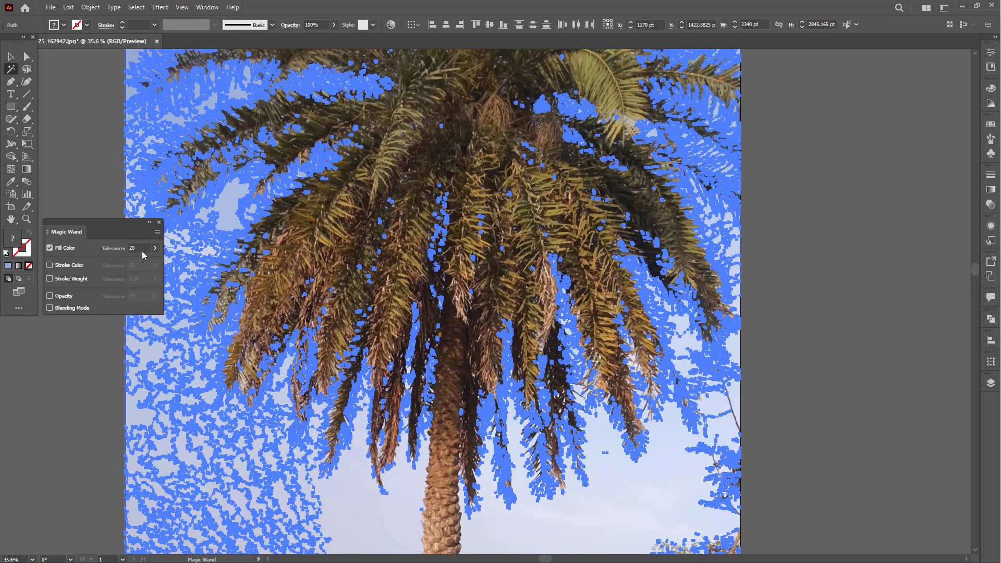
- Set the Magic Wand's fill color tolerance to 30 and select the sky shapes from the crown down to the tree line
left_click(138, 248)
type("30")
key("Return")
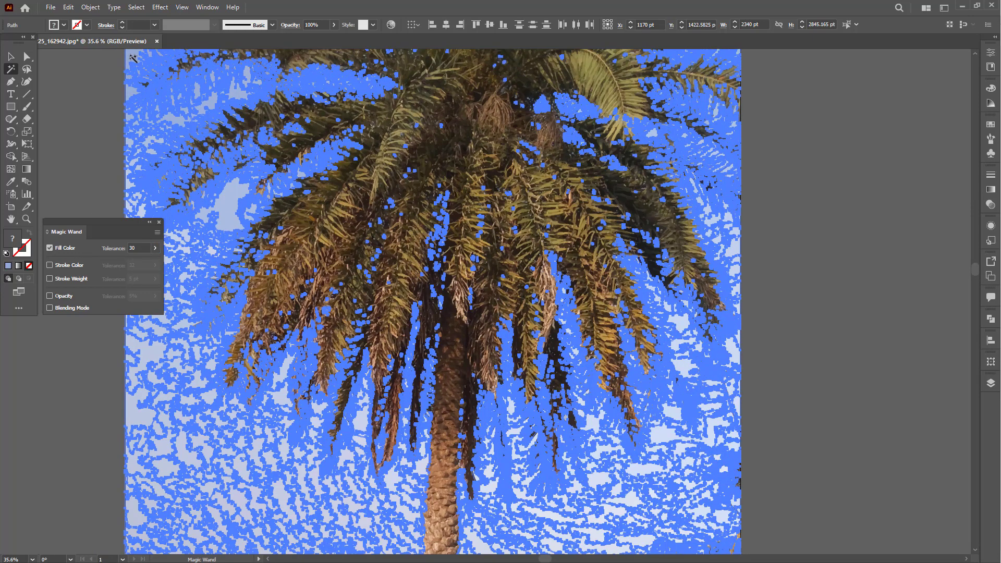
scroll(514, 366, "down", 5)
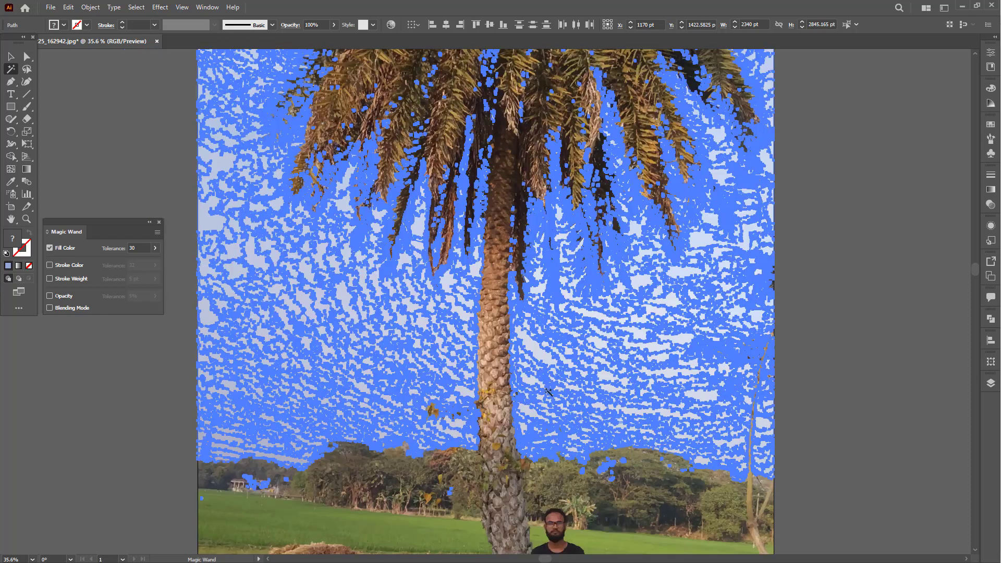
left_click_drag(567, 378, 543, 388)
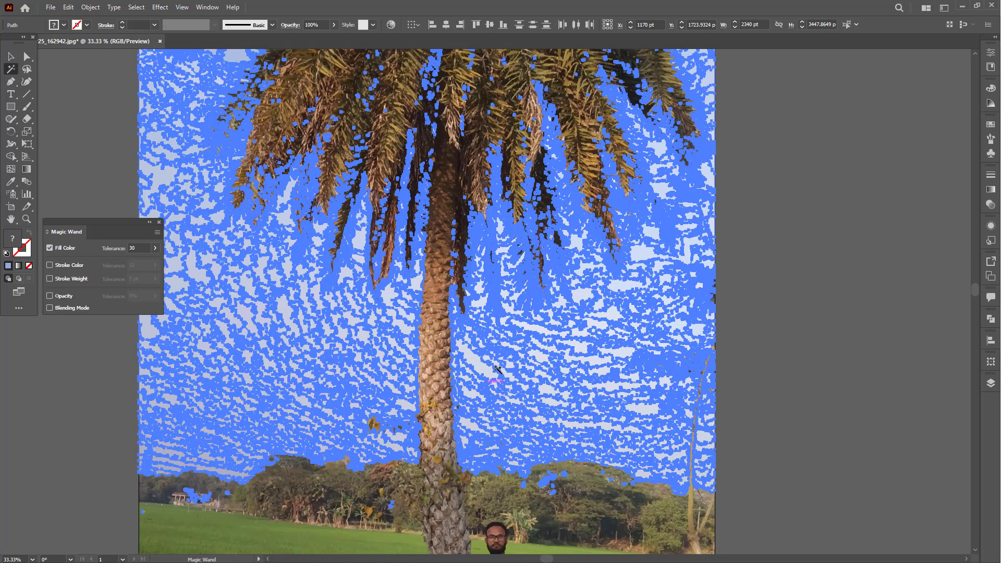
- Delete the selected sky shapes and examine the gaps between the fronds up close for leftover fragments
key("Delete")
key("space")
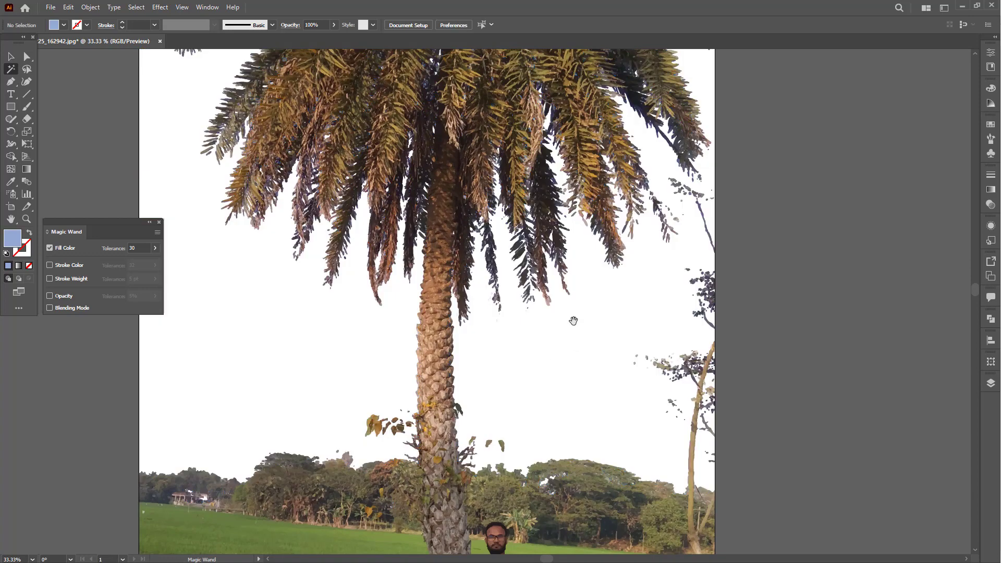
left_click_drag(573, 321, 541, 428)
left_click_drag(519, 261, 525, 395)
left_click_drag(265, 179, 489, 190)
key("space")
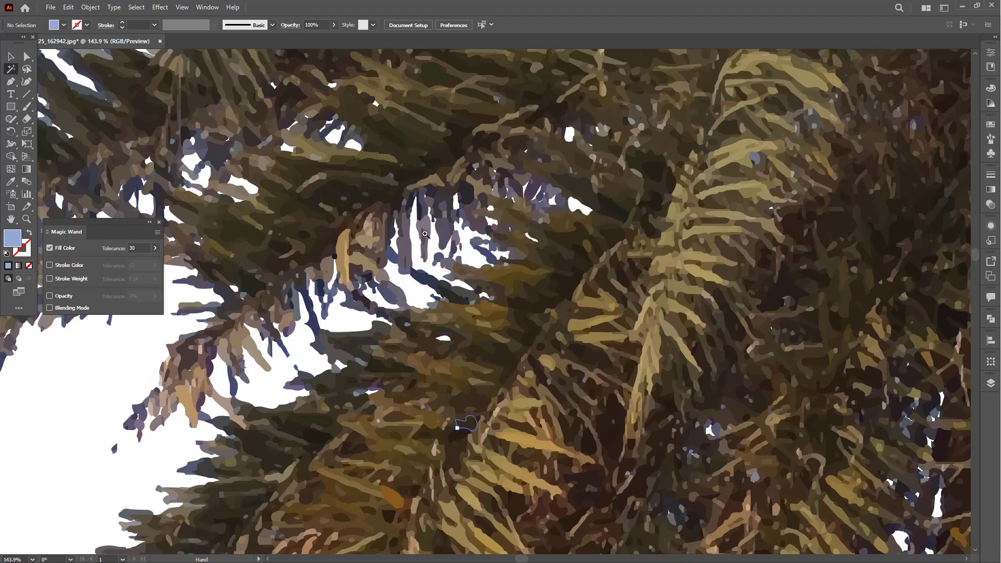
left_click_drag(425, 234, 459, 234)
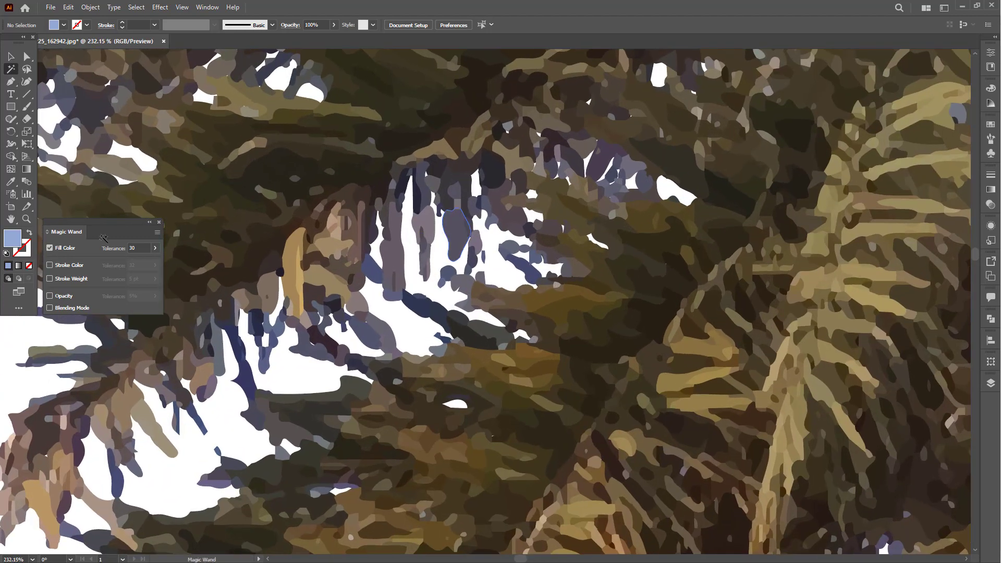
- Set the Magic Wand's fill color tolerance to 10 and select the leftover dark blue fragments between the fronds
left_click(114, 251)
key("Return")
left_click(374, 272)
scroll(371, 271, "right", 5)
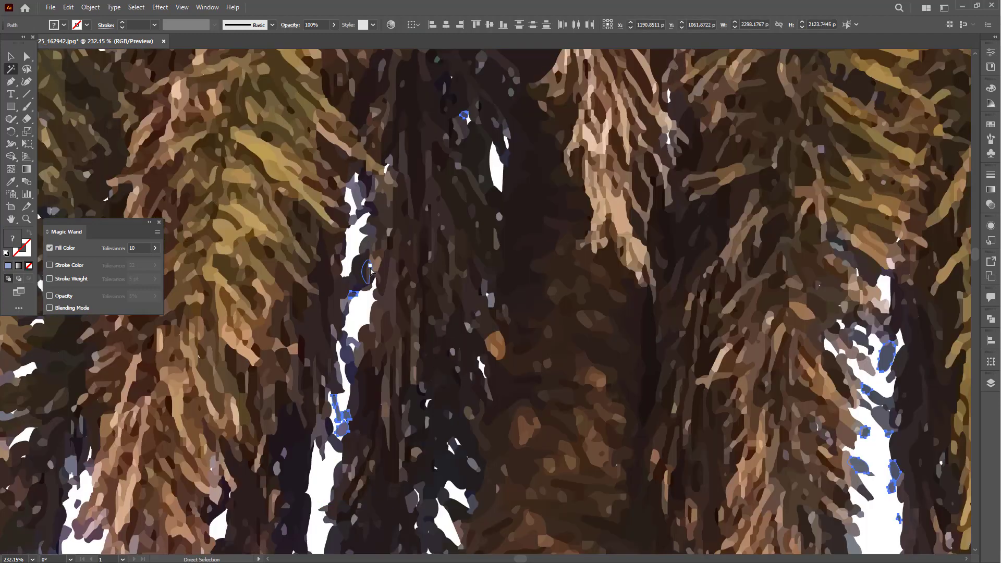
- Delete the selected dark blue fragments around the palm crown and the small tree beside it
key("ctrl+minus")
key("ctrl+minus")
key("ctrl+minus")
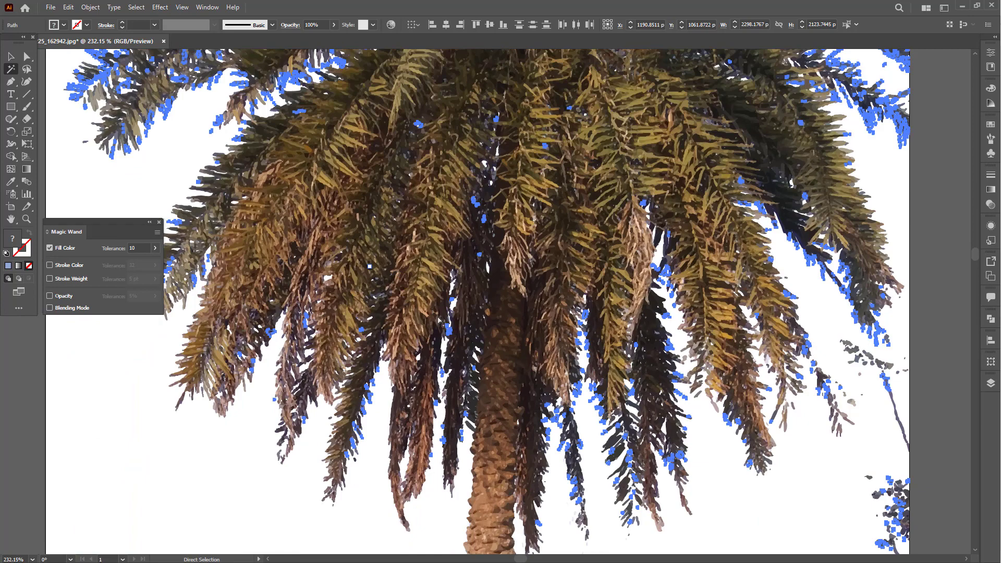
key("space")
left_click_drag(372, 202, 320, 329)
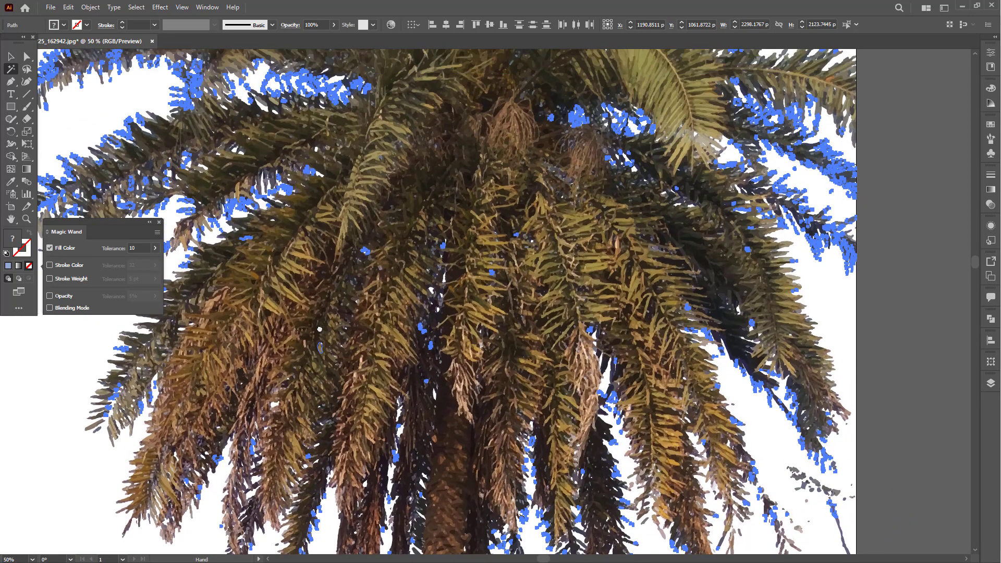
key("ctrl+minus")
key("ctrl+minus")
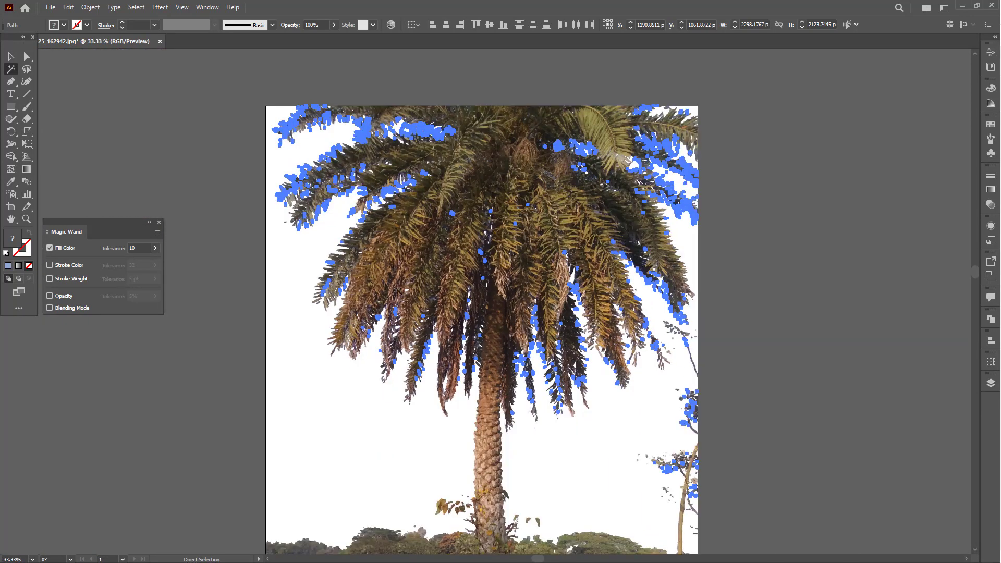
key("space")
left_click_drag(483, 249, 416, 192)
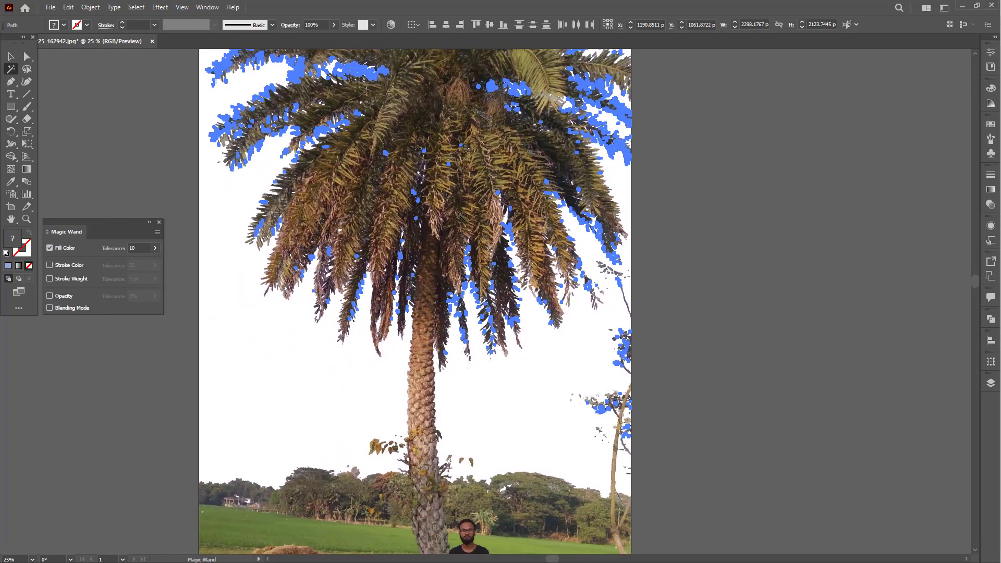
key("Delete")
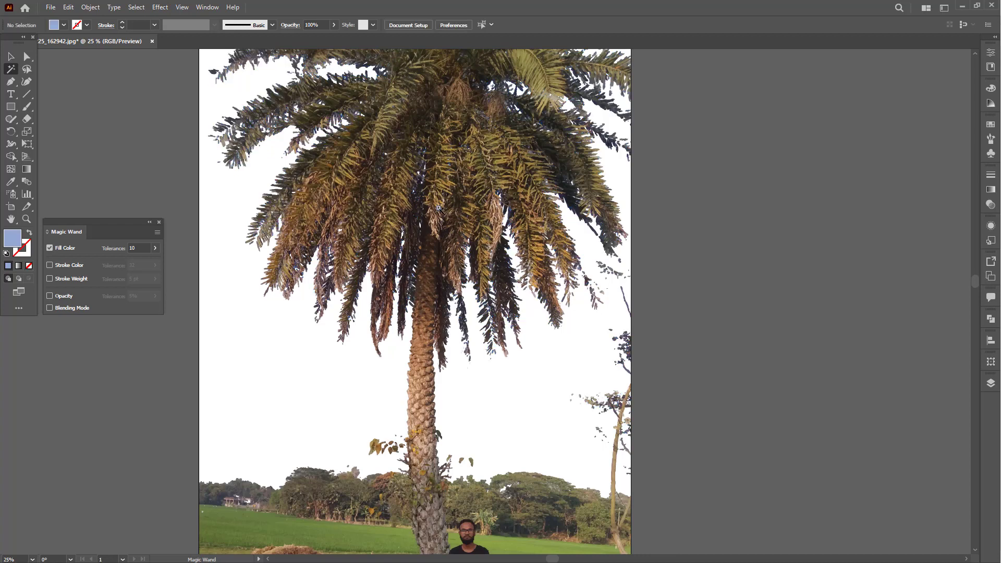
- Examine the crown up close and select the dark shapes between the fronds with the Magic Wand at tolerance 10
key("v")
key("space")
left_click_drag(464, 186, 460, 211)
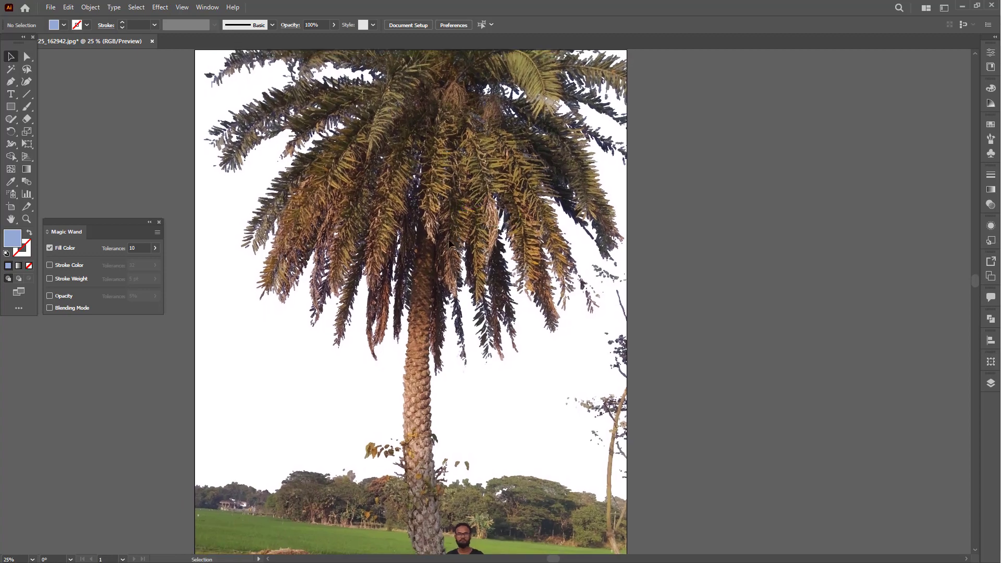
key("ctrl+minus")
left_click_drag(445, 244, 464, 266)
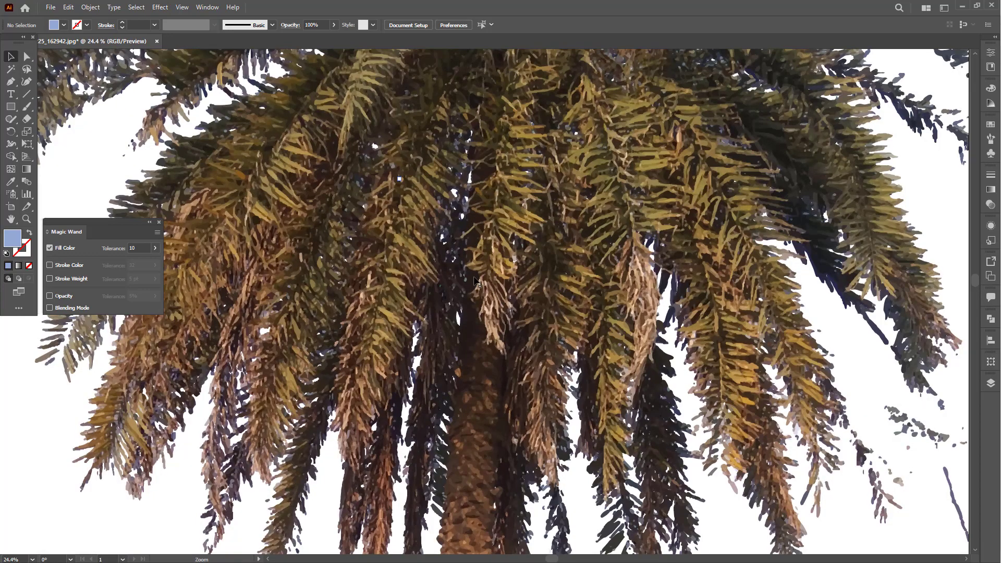
key("ctrl+space")
left_click_drag(361, 162, 477, 328)
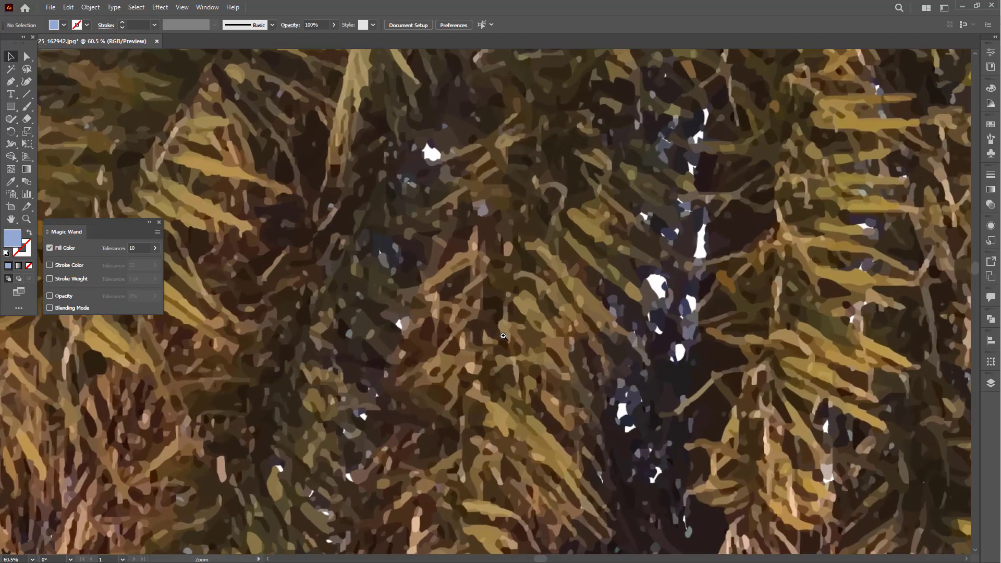
key("y")
left_click(385, 245)
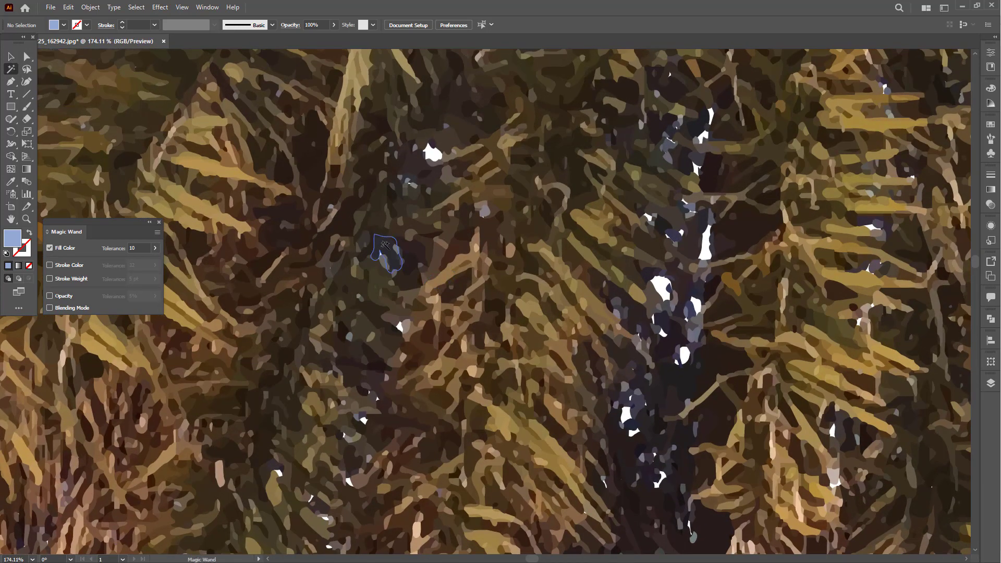
key("ctrl+minus")
key("ctrl+minus")
key("ctrl+minus")
key("ctrl+minus")
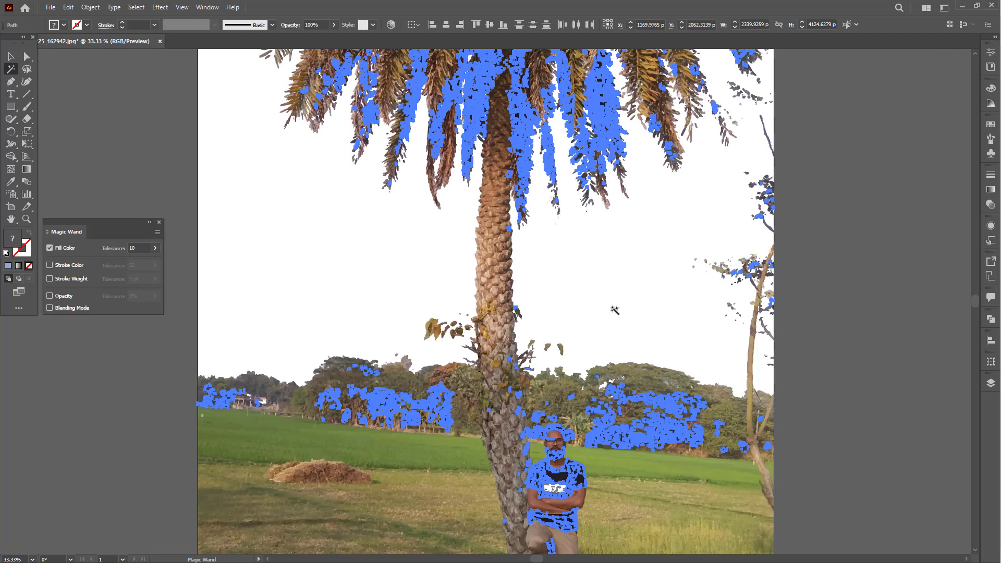
- Try deleting the selected dark shapes in the fronds, trees and shirt, and undo the deletion
key("Delete")
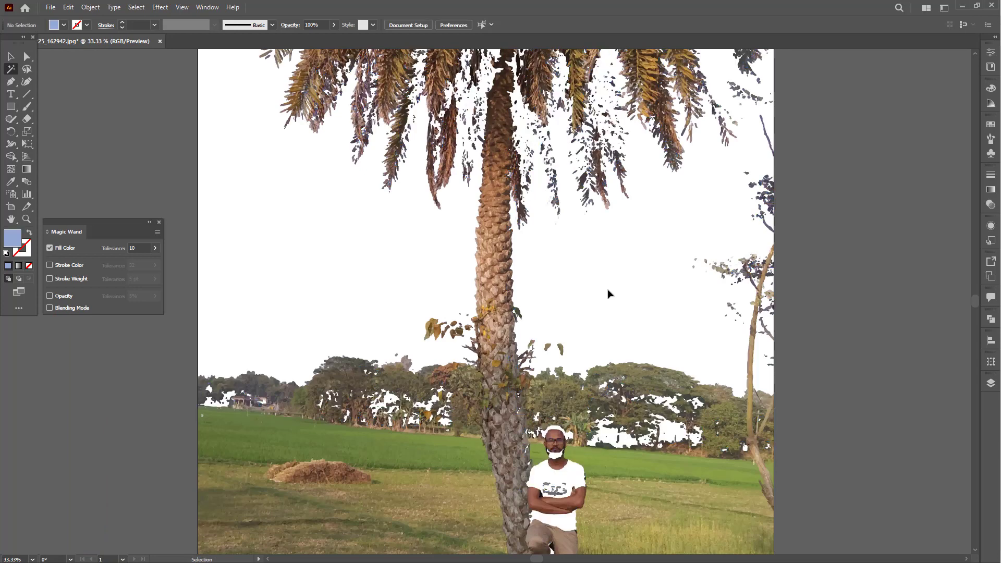
left_click(605, 294)
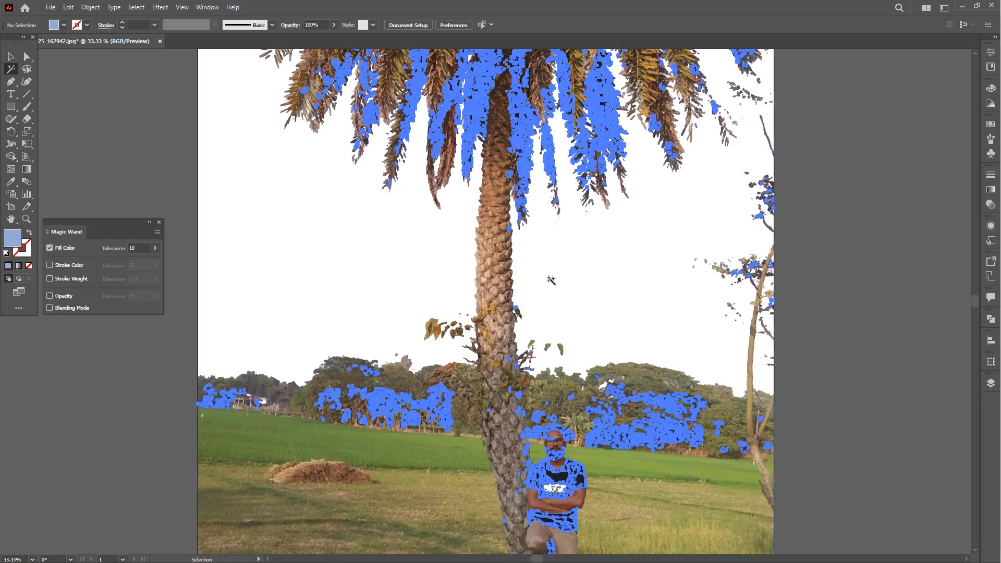
left_click(10, 57)
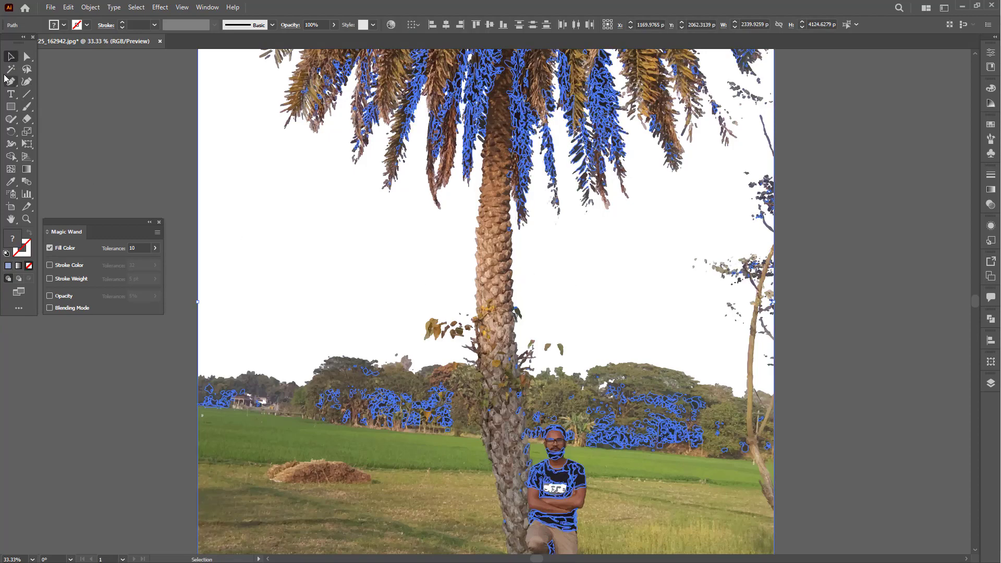
left_click_drag(210, 168, 314, 204)
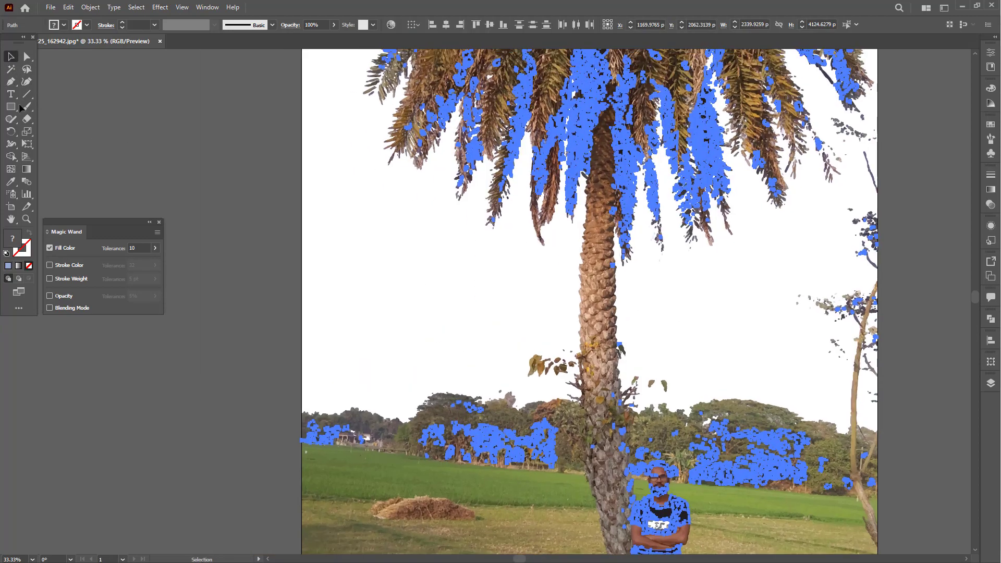
- Draw a row of four grouped rectangles beside the photo and duplicate it downward into five evenly spaced rows
left_click(11, 107)
mouse_move(132, 77)
left_mouse_down()
mouse_move(197, 115)
mouse_move(207, 107)
mouse_move(197, 105)
mouse_move(261, 97)
left_mouse_up()
key("v")
left_click_drag(313, 88, 314, 135)
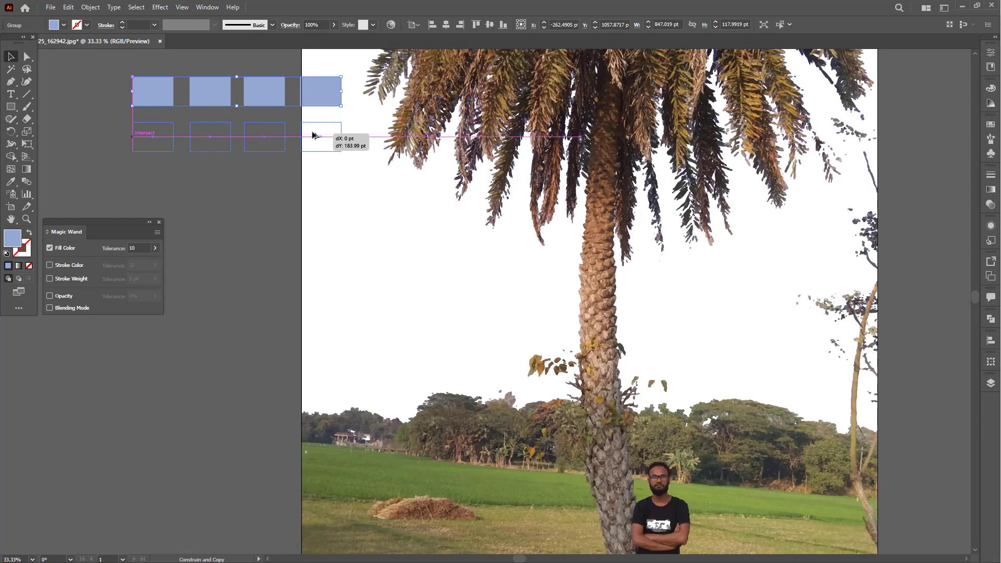
key("ctrl+d")
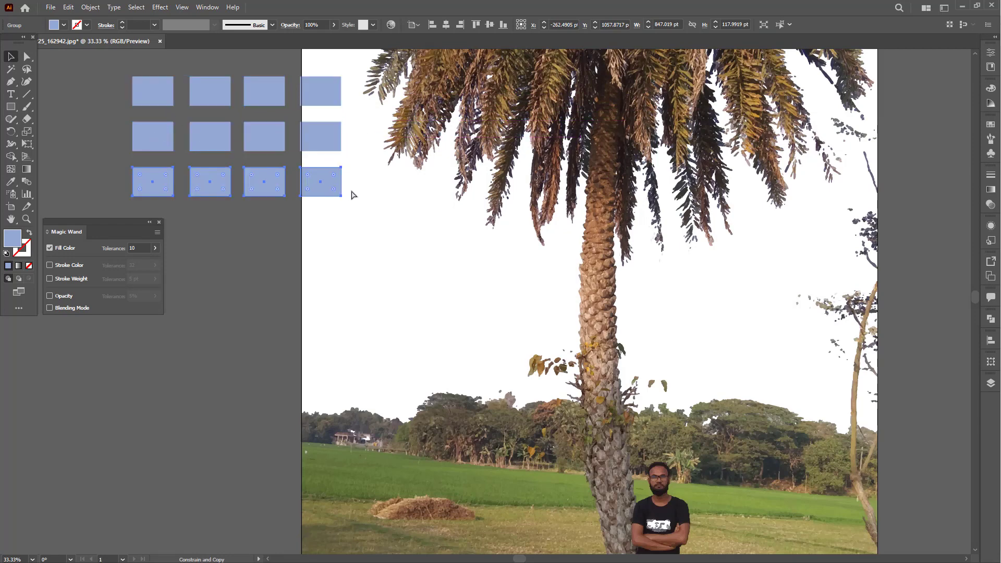
key("ctrl+d")
key("ctrl+d")
- Recolor the second row of rectangles cyan, 04A9D4
key("F6")
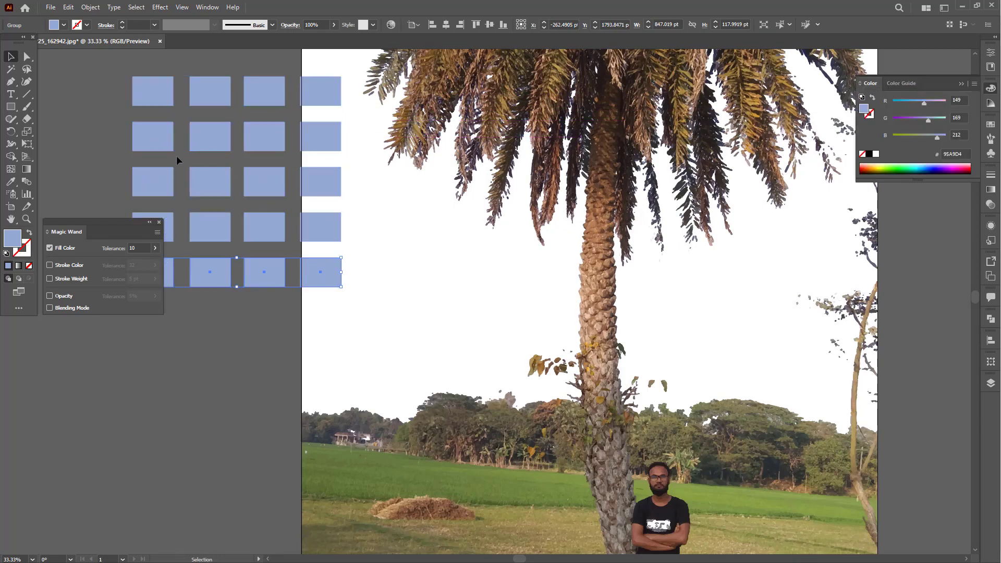
key("a")
left_click(159, 93)
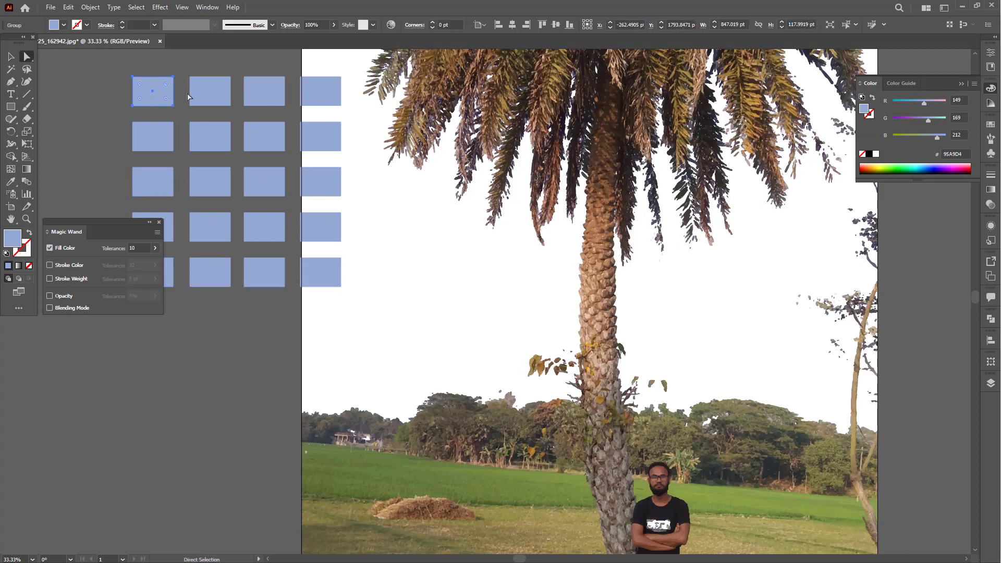
key("v")
left_click(161, 93)
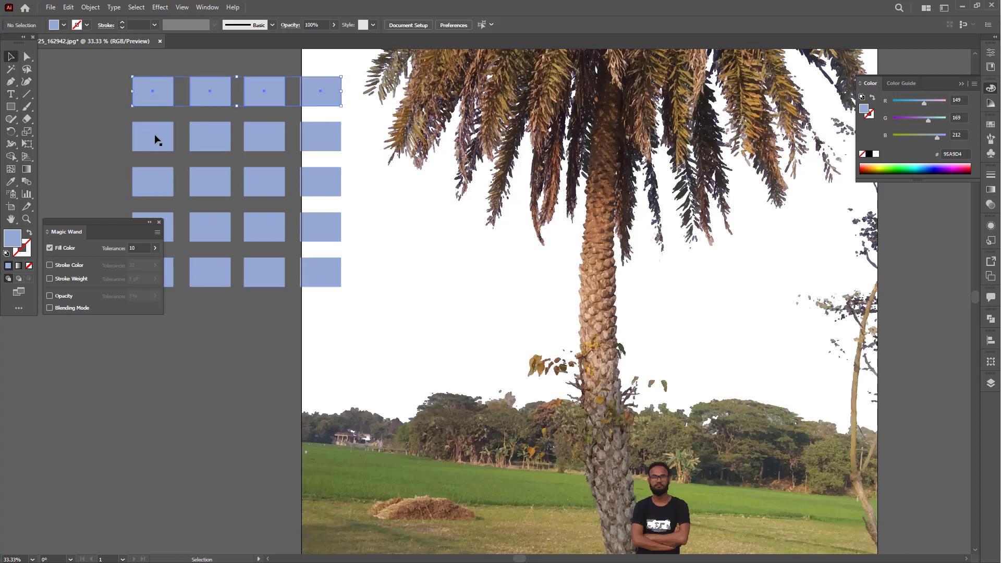
left_click(155, 136)
mouse_move(924, 103)
left_mouse_down()
mouse_move(894, 104)
mouse_move(906, 123)
mouse_move(913, 104)
left_mouse_up()
- Recolor the third row of rectangles purple, 953BD4, and the bottom two rows slightly different light blues
left_click(254, 181)
left_click(320, 226)
left_click(258, 265)
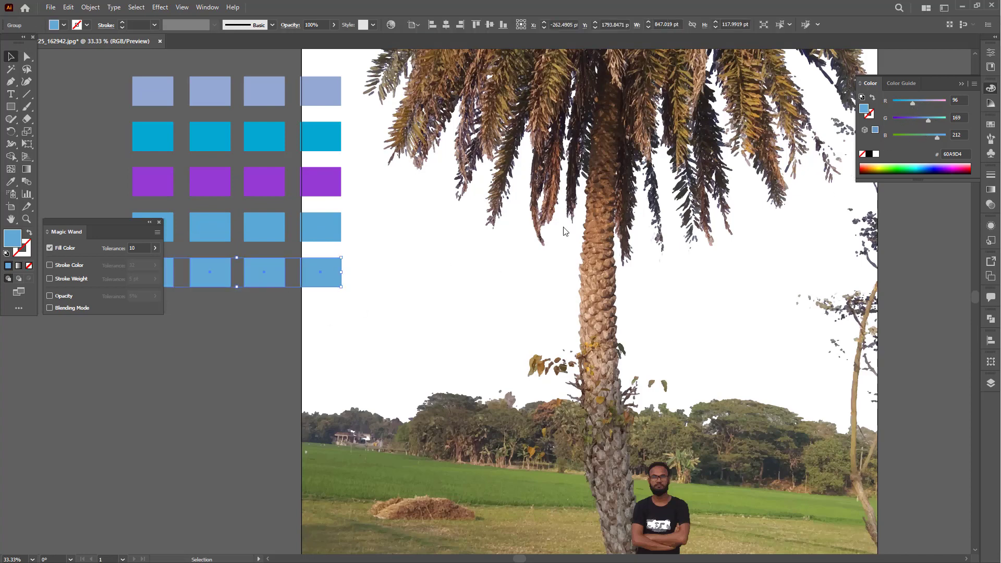
left_click(259, 226)
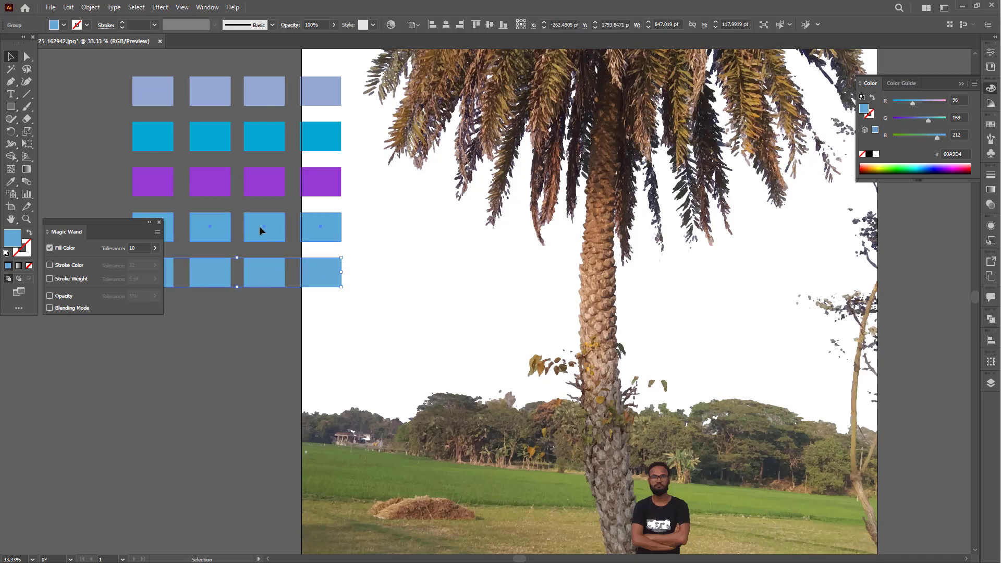
left_click(255, 269)
- Test the Magic Wand at tolerance 10 by sampling the periwinkle, cyan, purple and light blue rows in turn
left_click(10, 68)
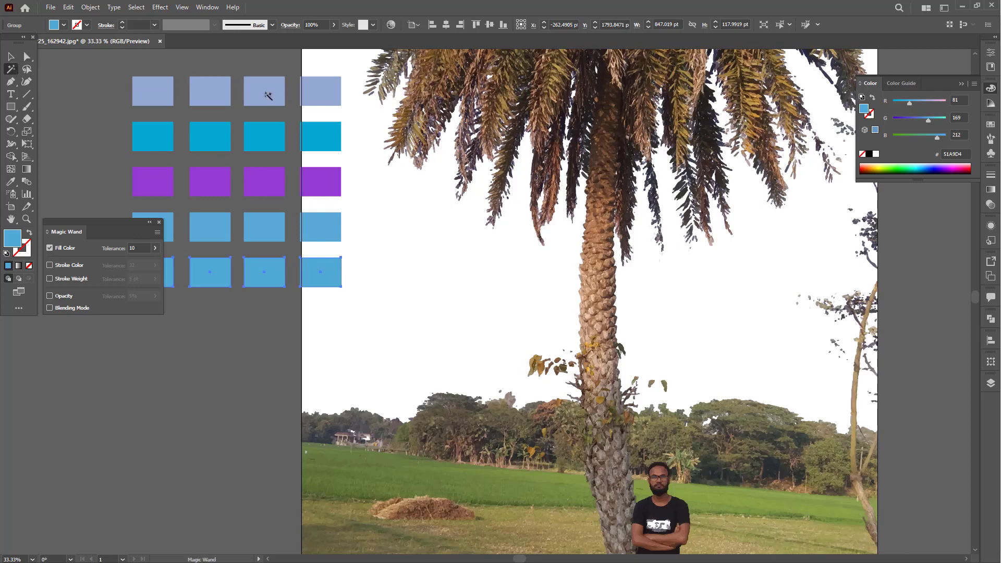
left_click(149, 92)
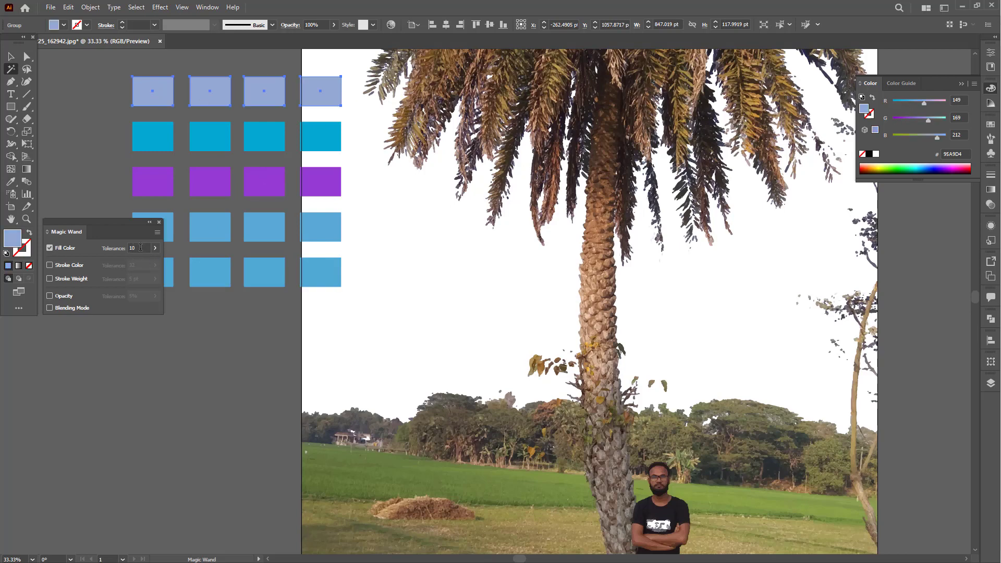
left_click(149, 142)
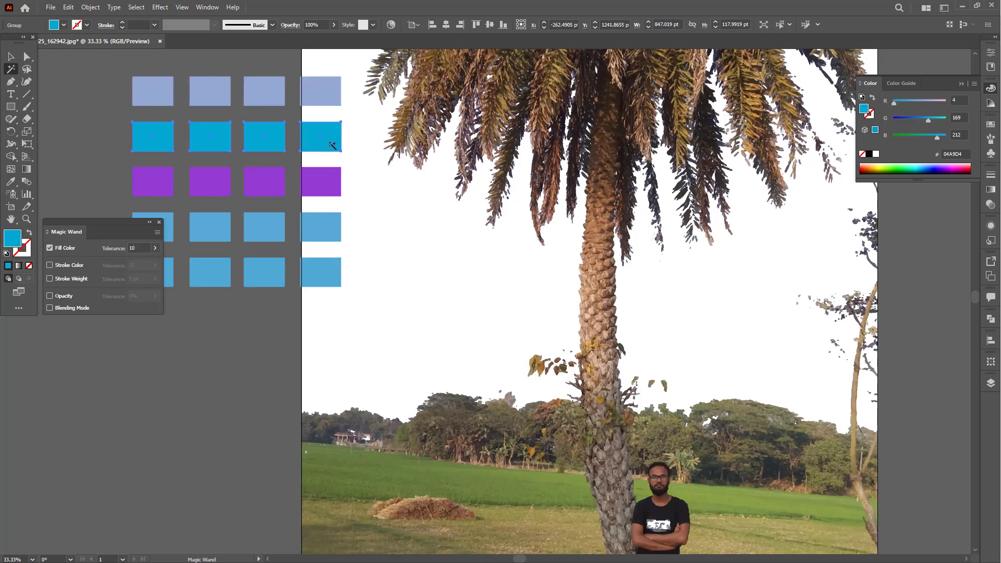
left_click(159, 186)
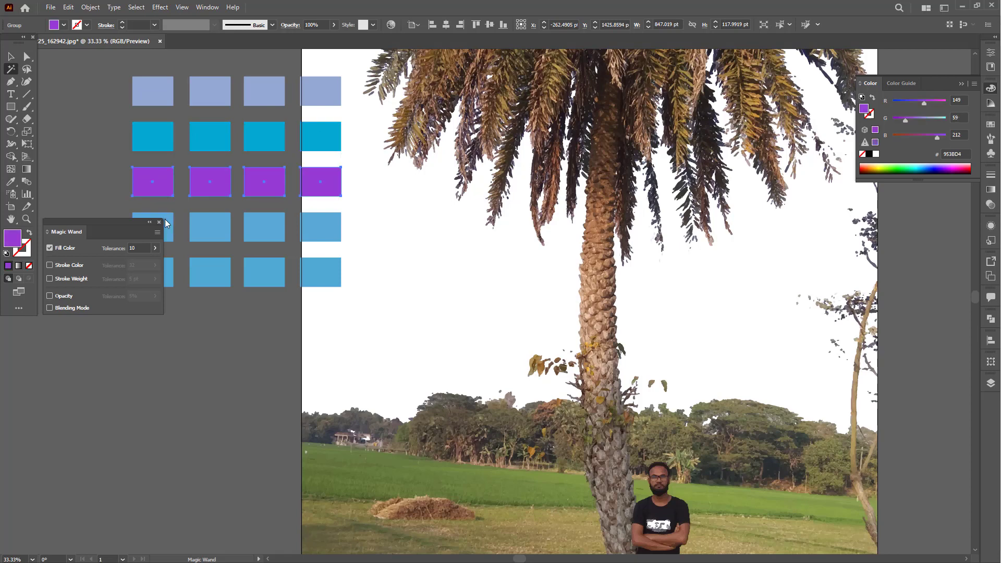
left_click(203, 273)
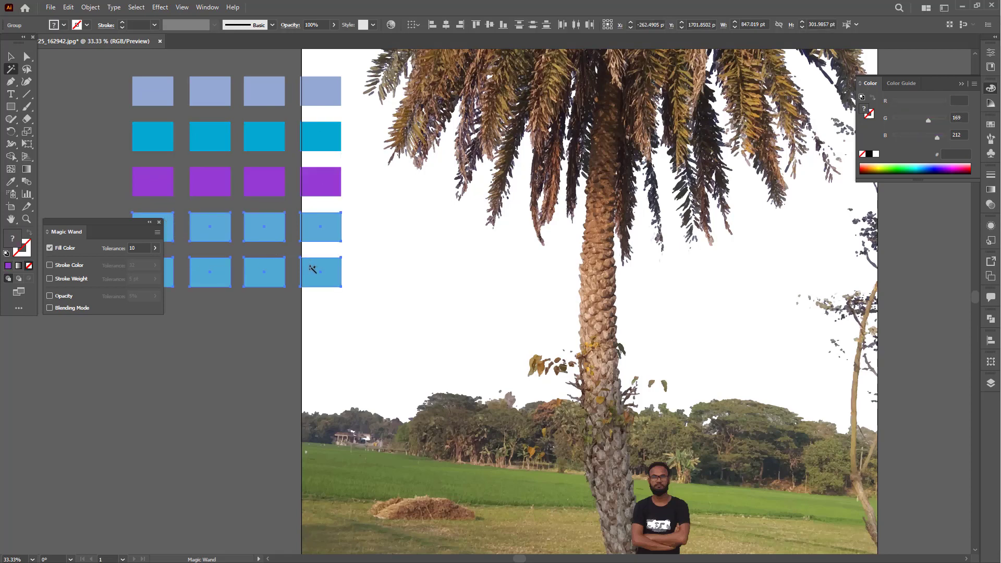
- Select the whole bottom row of rectangles and recolor it a deeper blue than the row above
key("v")
left_click(223, 311)
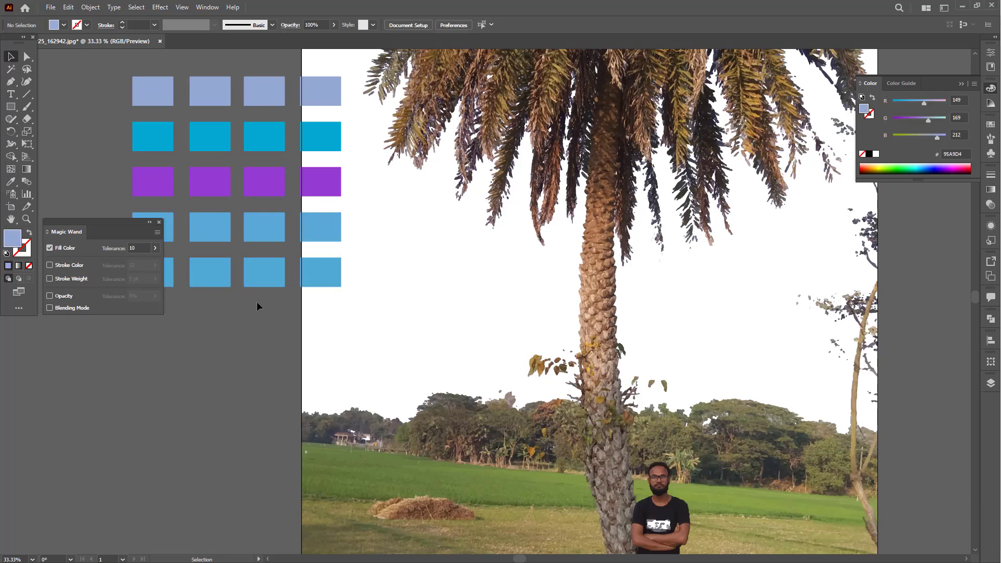
key("a")
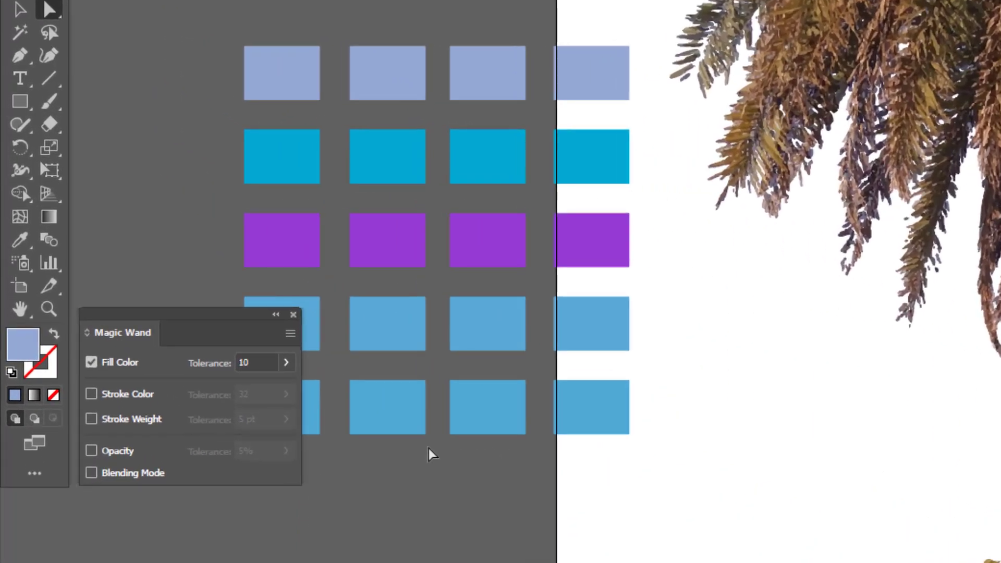
key("Tab")
left_click_drag(253, 466, 798, 397)
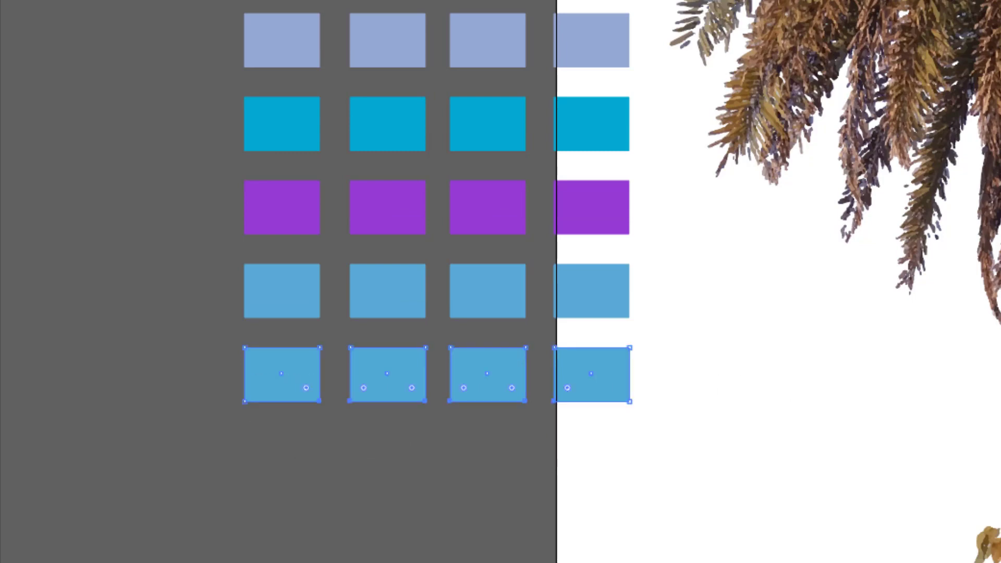
key("Tab")
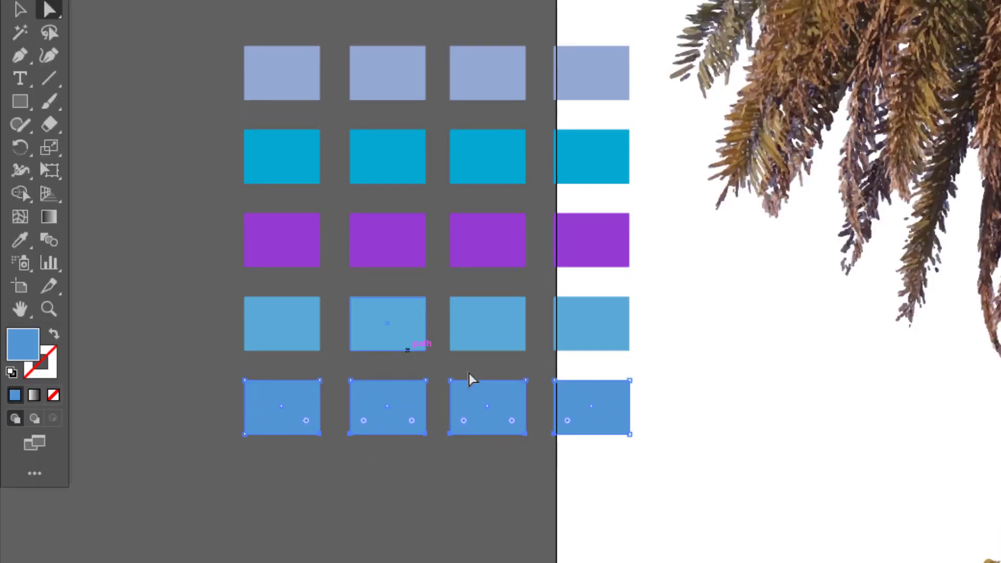
- Test the Magic Wand at tolerance 10 on the light blue row and compare up close which rows it selects
double_click(19, 32)
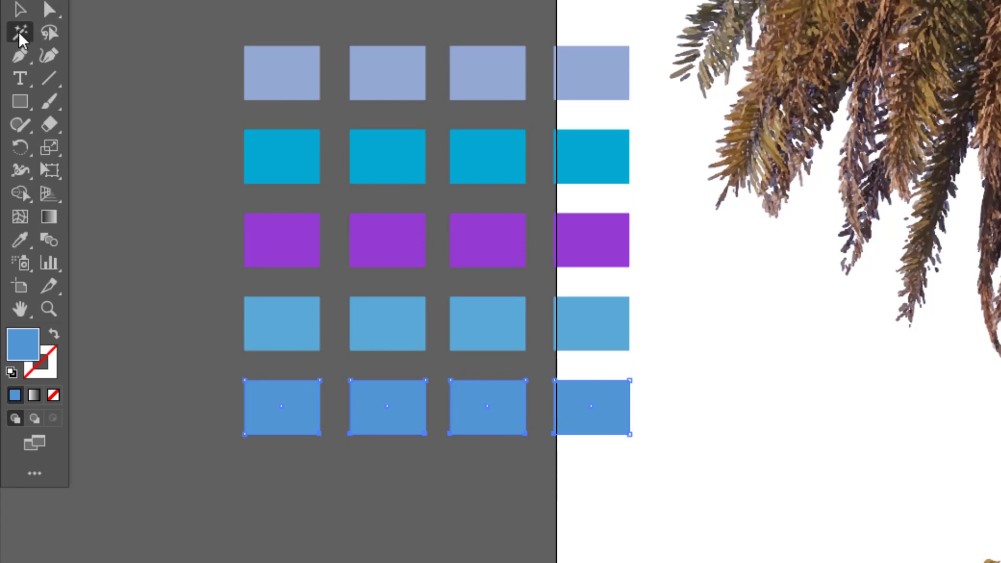
left_click(385, 329, "shift")
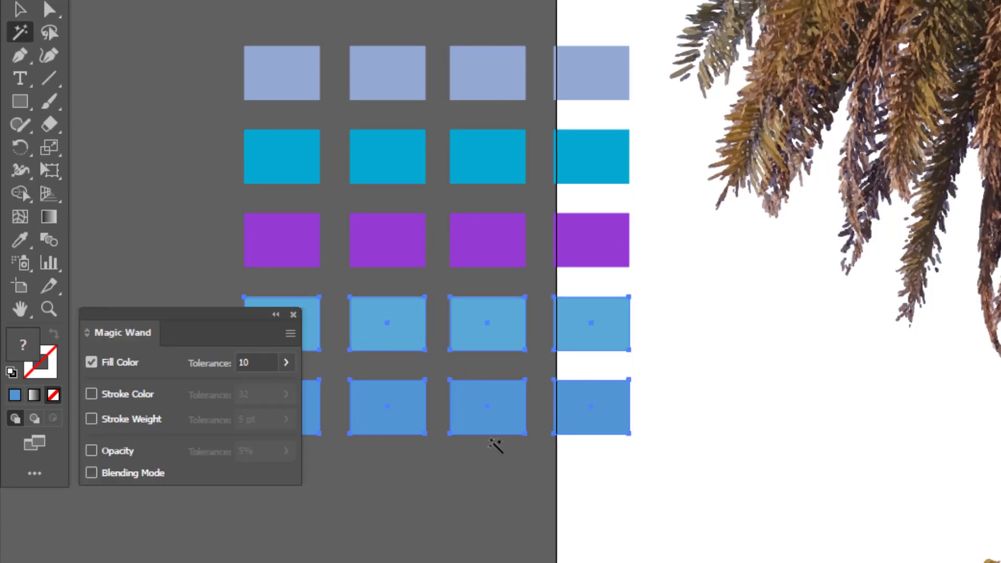
key("ctrl+shift+a")
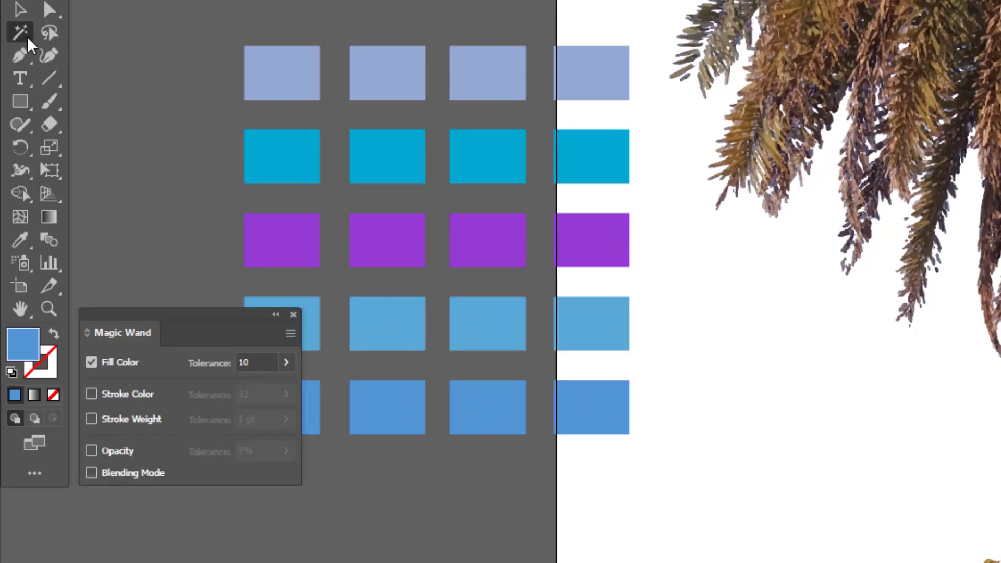
scroll(407, 177, "down", 5)
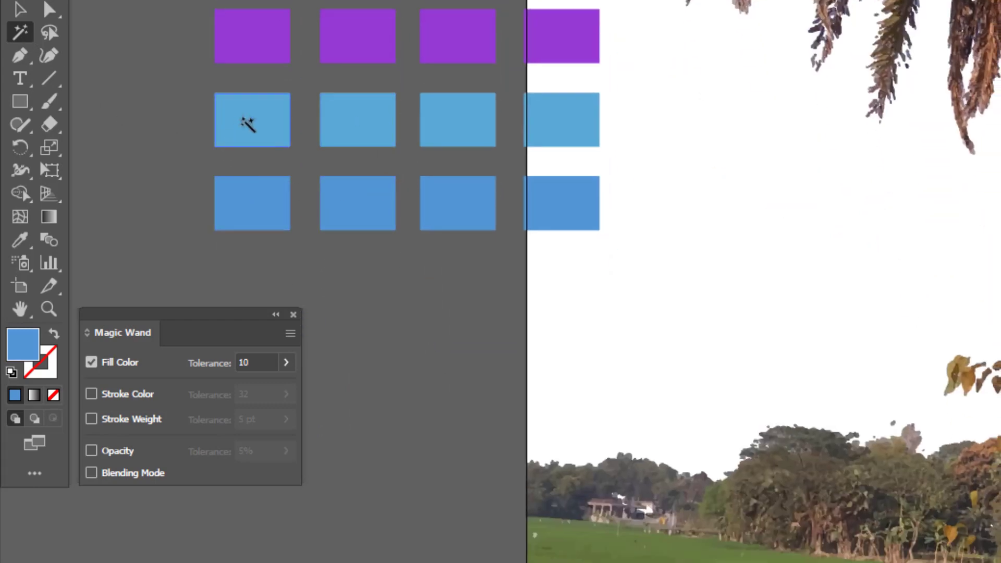
left_click(247, 122)
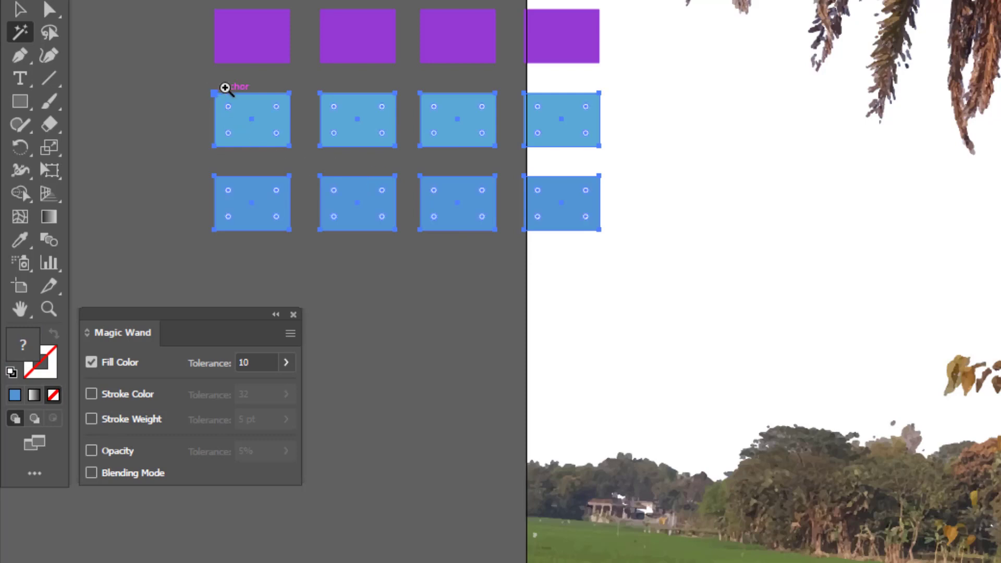
left_click_drag(213, 89, 552, 236)
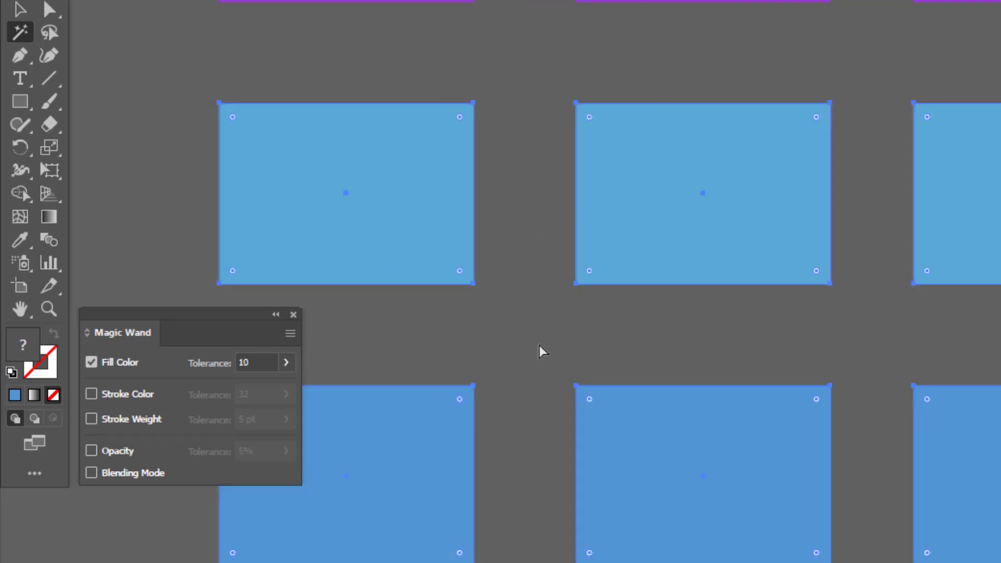
left_click(586, 461)
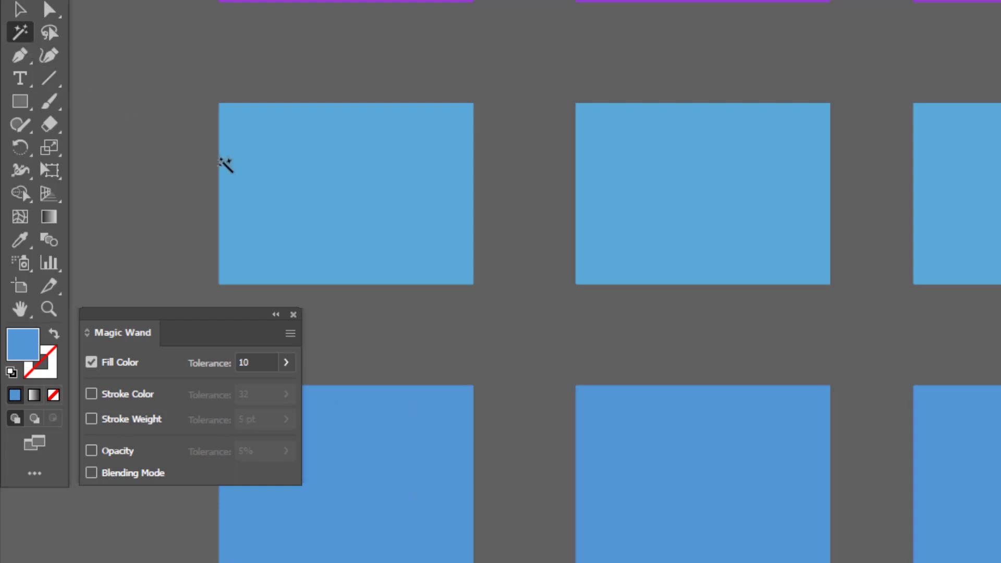
left_click(315, 162)
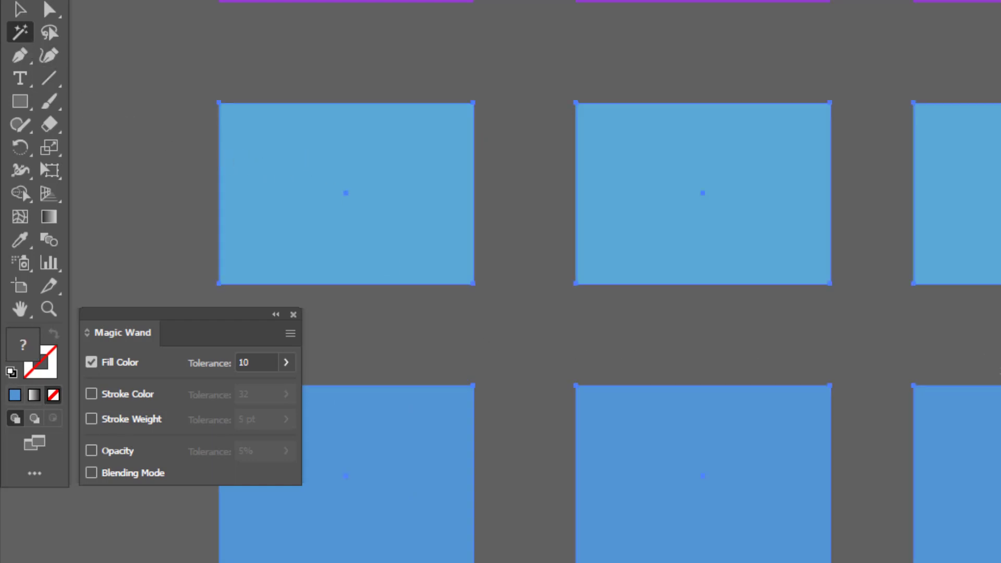
- Deselect both blue rows and set the Magic Wand's fill color tolerance to 0
key("v")
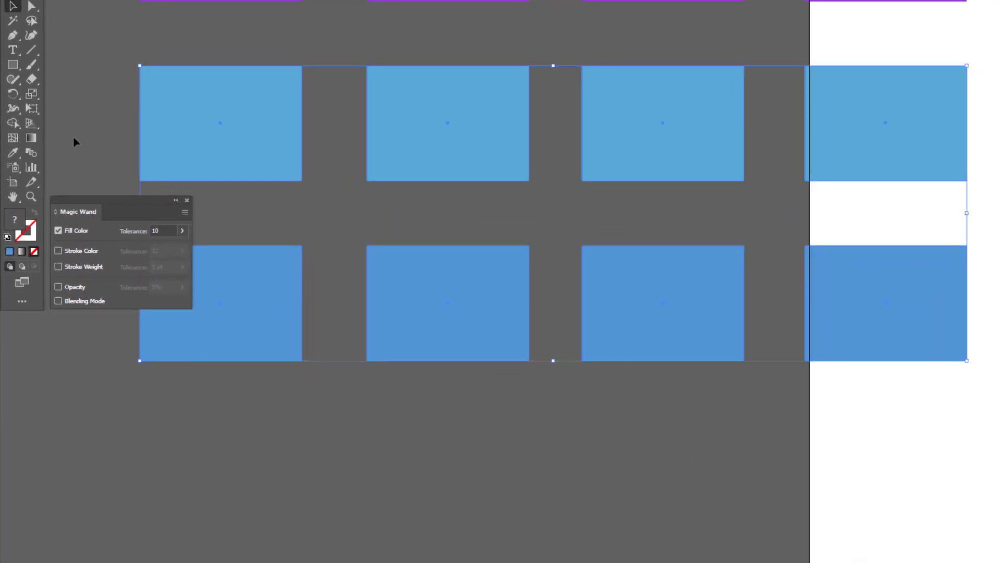
left_click(96, 24)
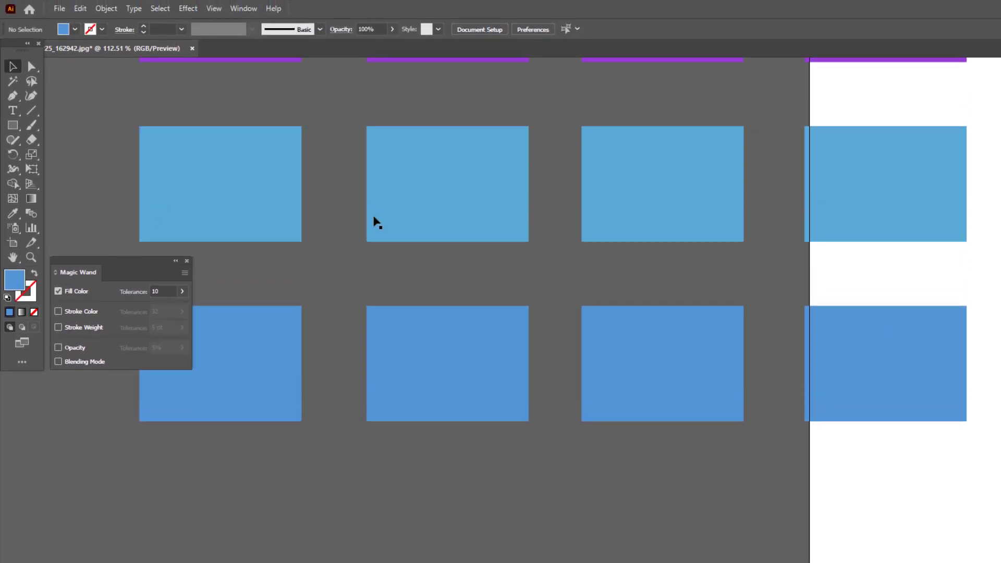
left_click(13, 82)
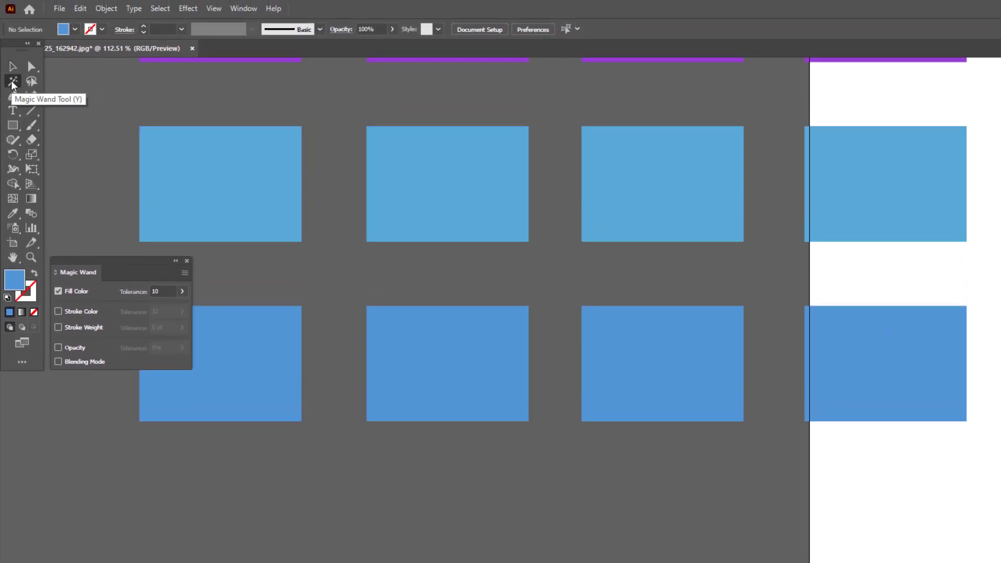
double_click(12, 82)
double_click(12, 82)
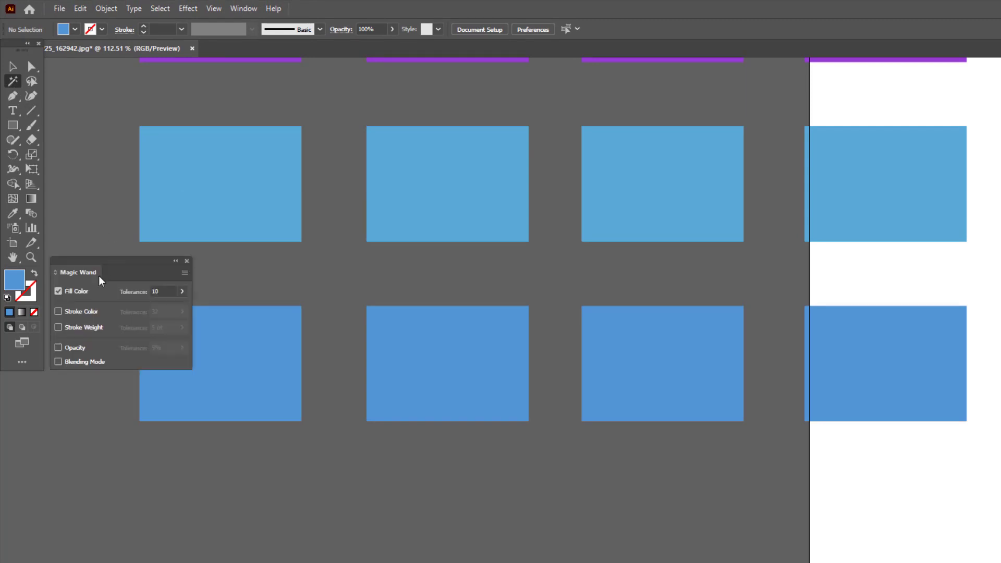
left_click_drag(159, 292, 135, 294)
key("Return")
- Test the Magic Wand at tolerance 0 by sampling the light blue row and the deeper blue bottom row in turn
left_click(237, 172)
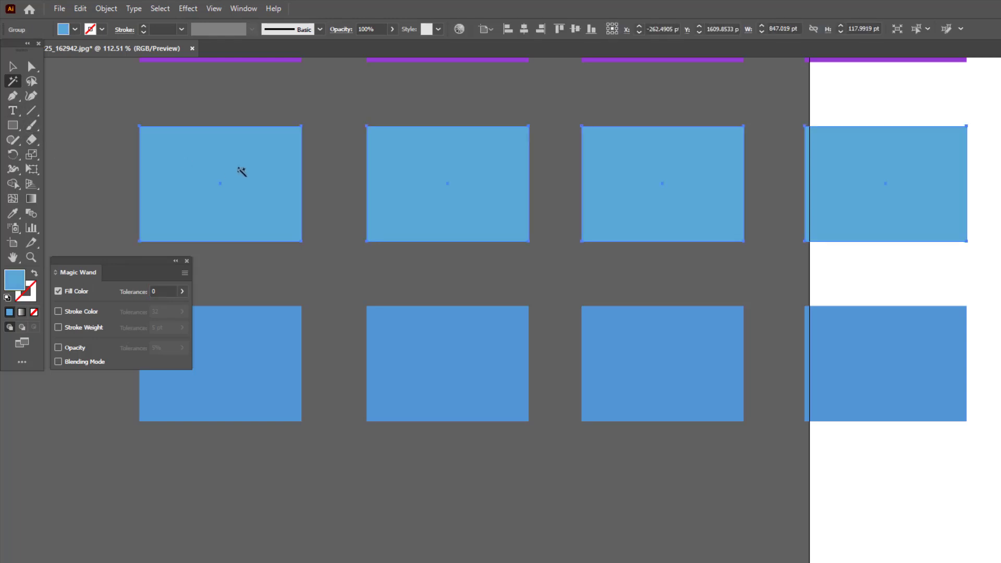
key("v")
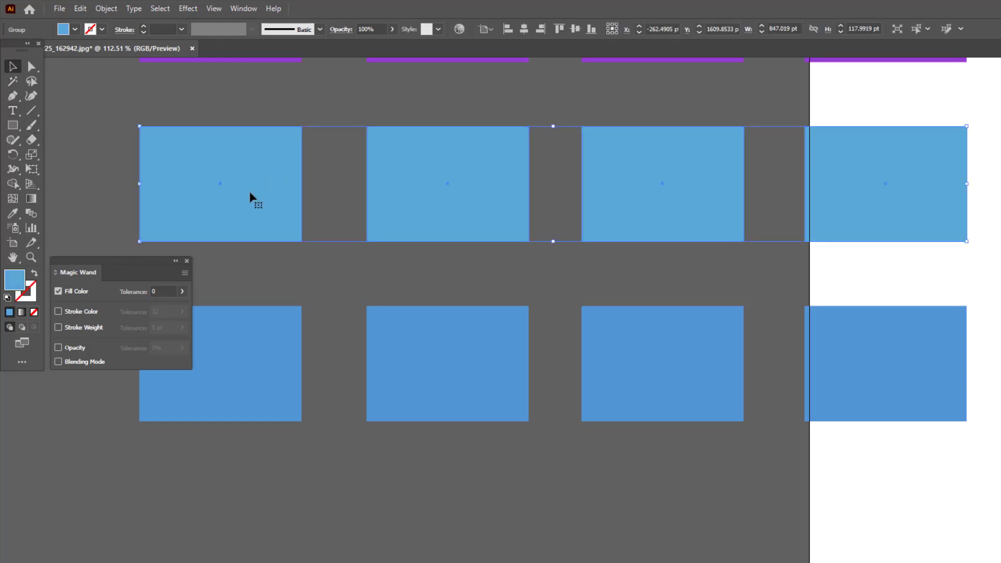
left_click(15, 82)
left_click(264, 351)
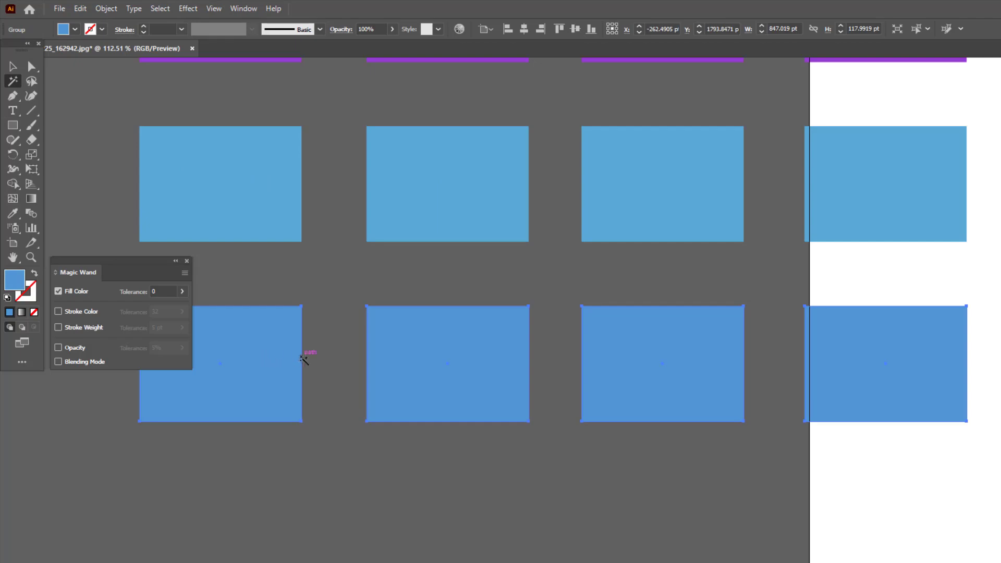
- Examine the whole palm tree picture together with the five rows of colored rectangles beside it
key("v")
key("ctrl+minus")
key("ctrl+minus")
key("ctrl+minus")
key("ctrl+minus")
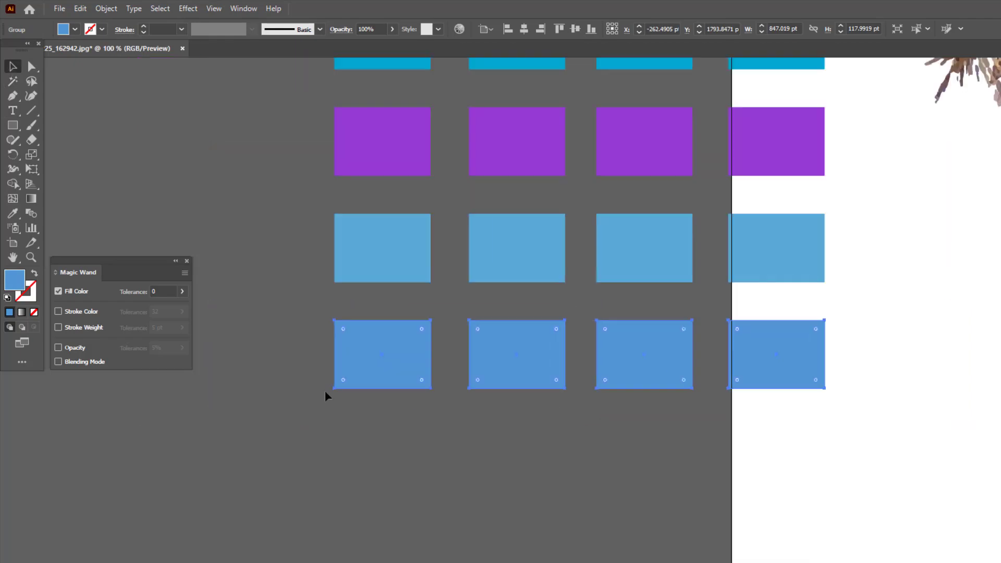
key("ctrl+minus")
left_click_drag(537, 306, 306, 329)
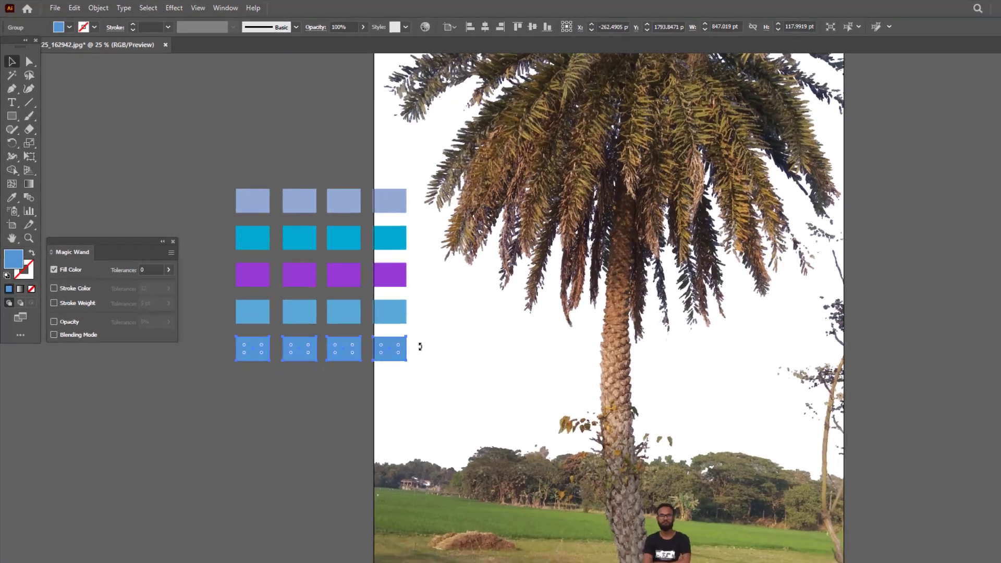
key("ctrl+minus")
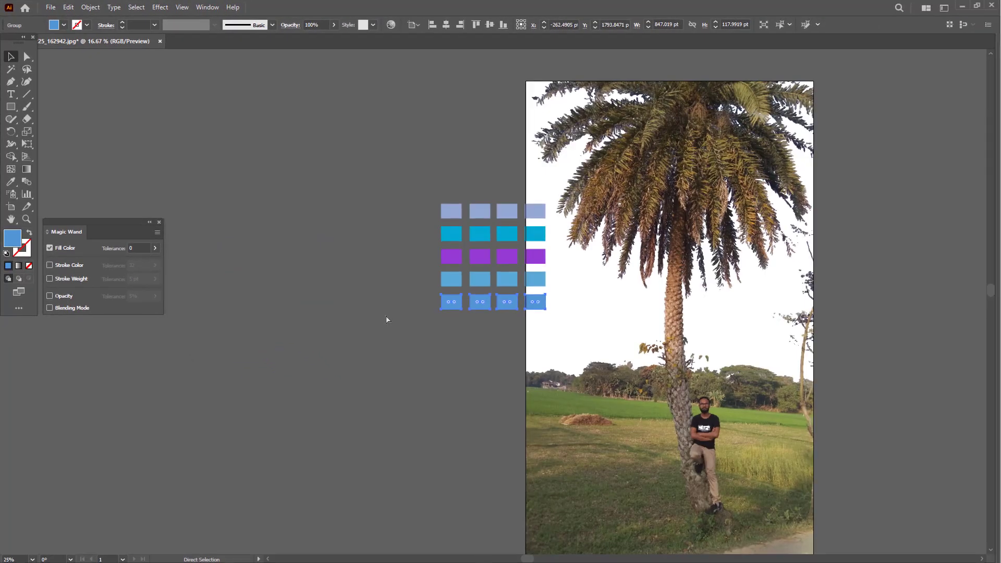
left_click_drag(695, 282, 385, 245)
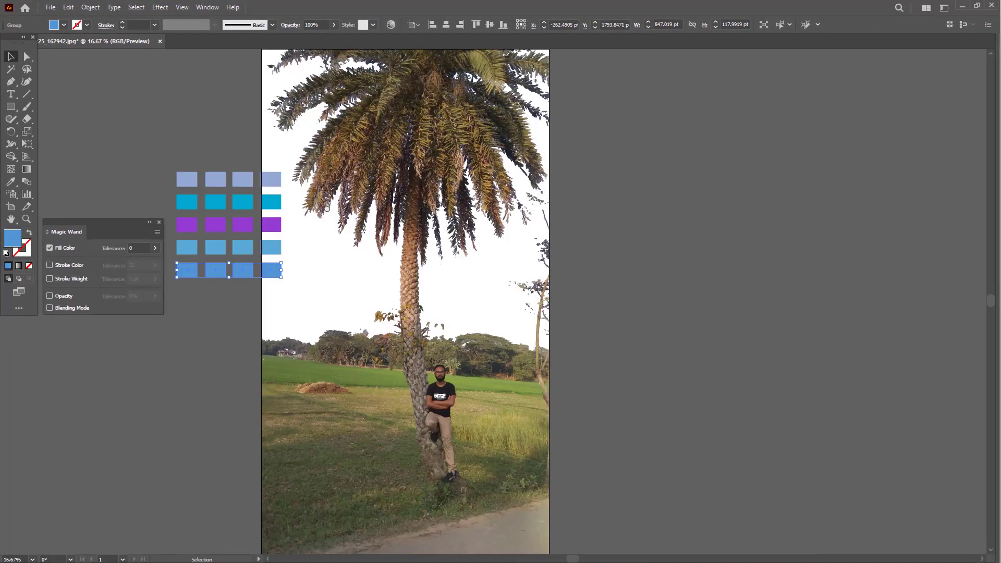